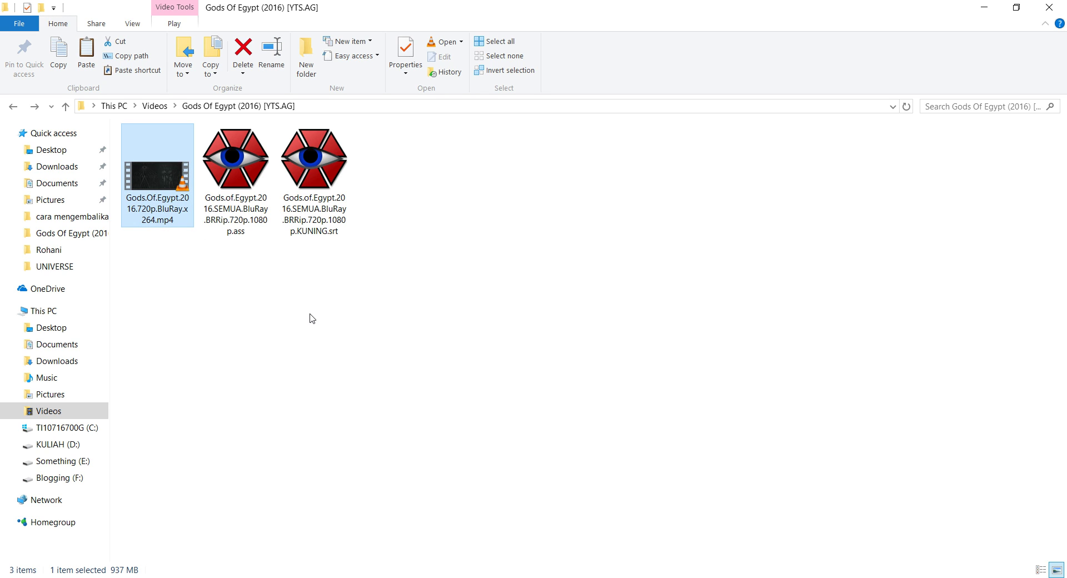
left_click(259, 223)
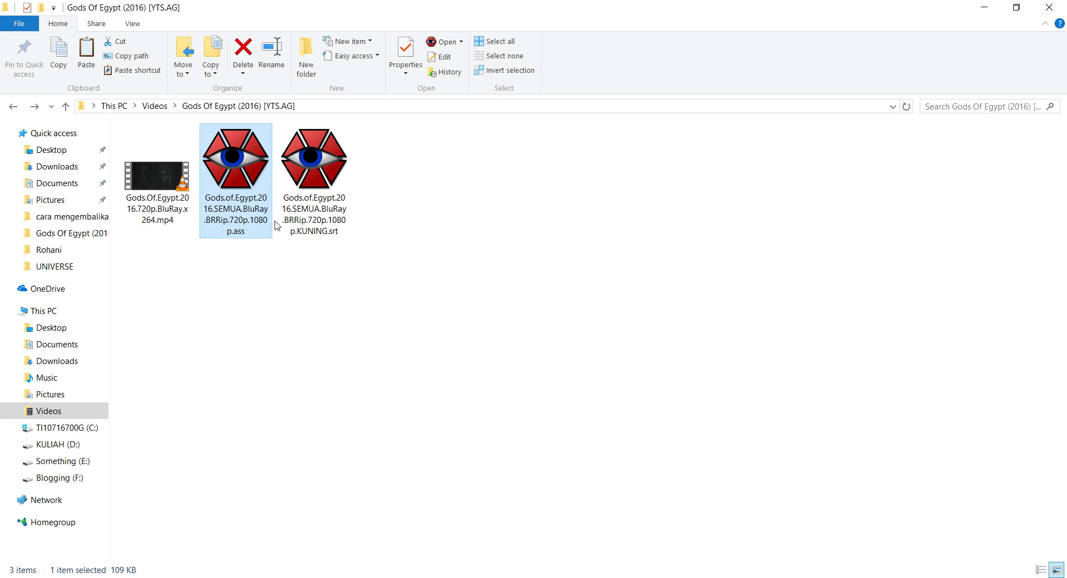
left_click(257, 276)
left_click(240, 225)
left_click(263, 294)
left_click(247, 233)
left_click(256, 270)
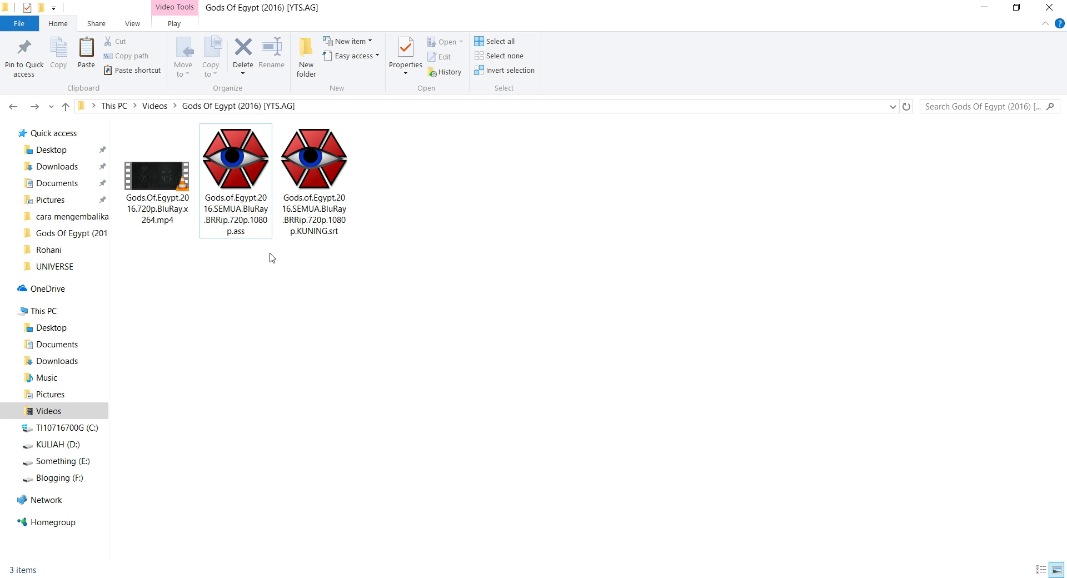
Launch Chrome with the Run command and go to subscene.com.
key("super+r")
type("chrom")
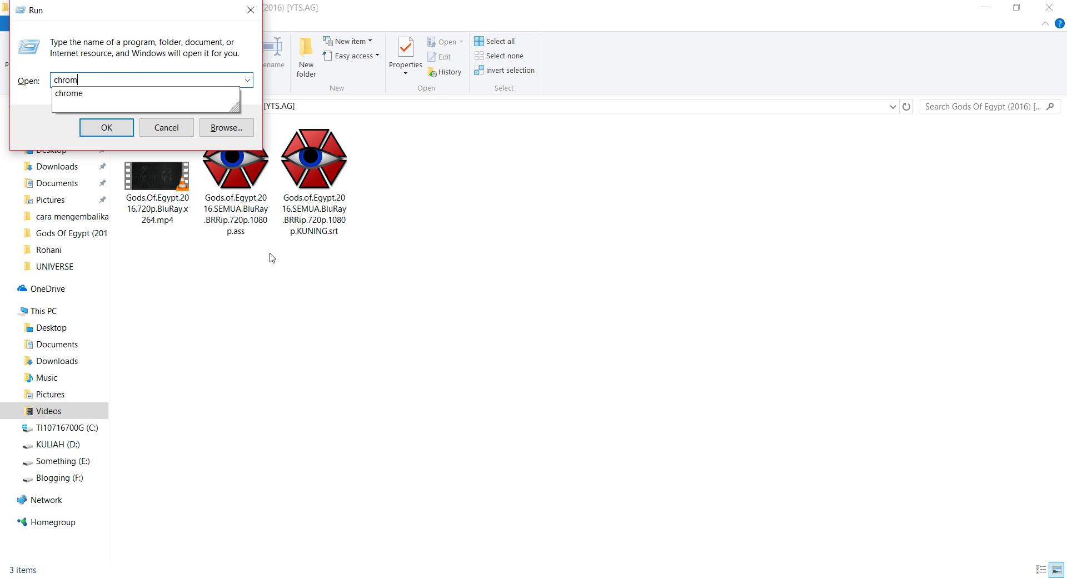
type("e")
key("BackSpace")
key("BackSpace")
type("me")
key("Return")
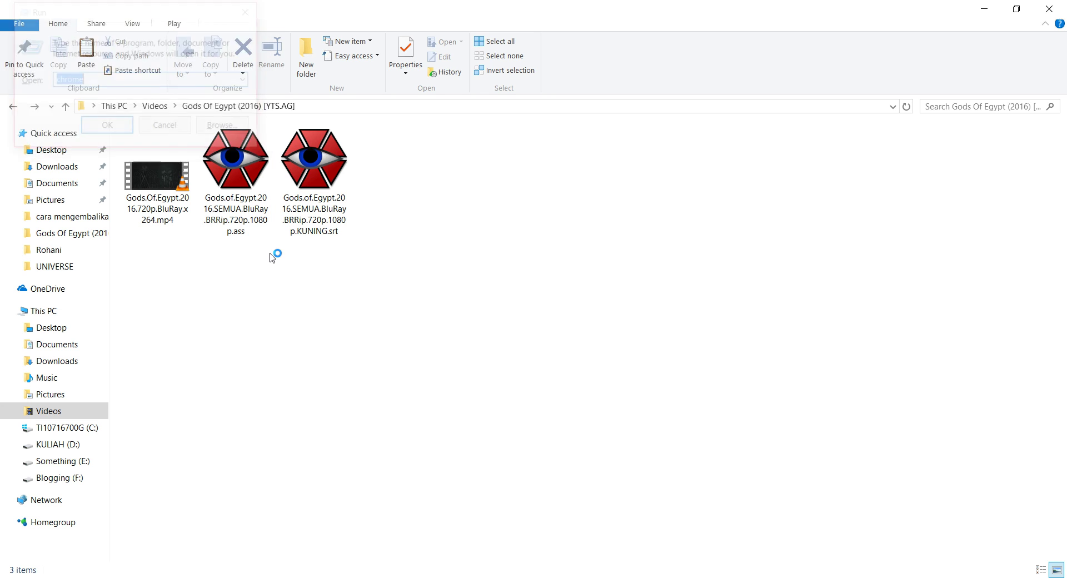
type("subscene")
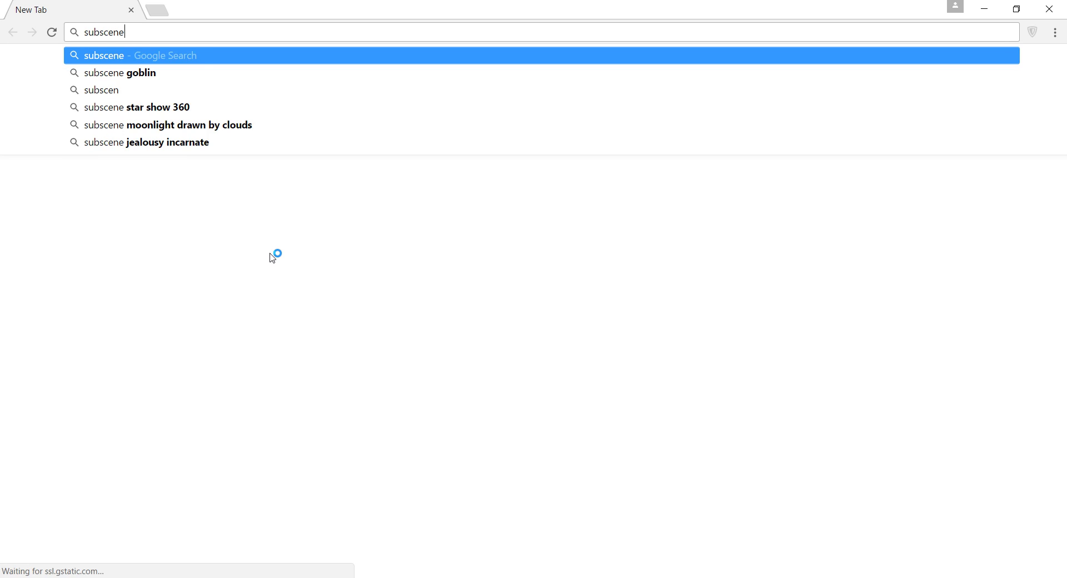
type(".com")
key("Return")
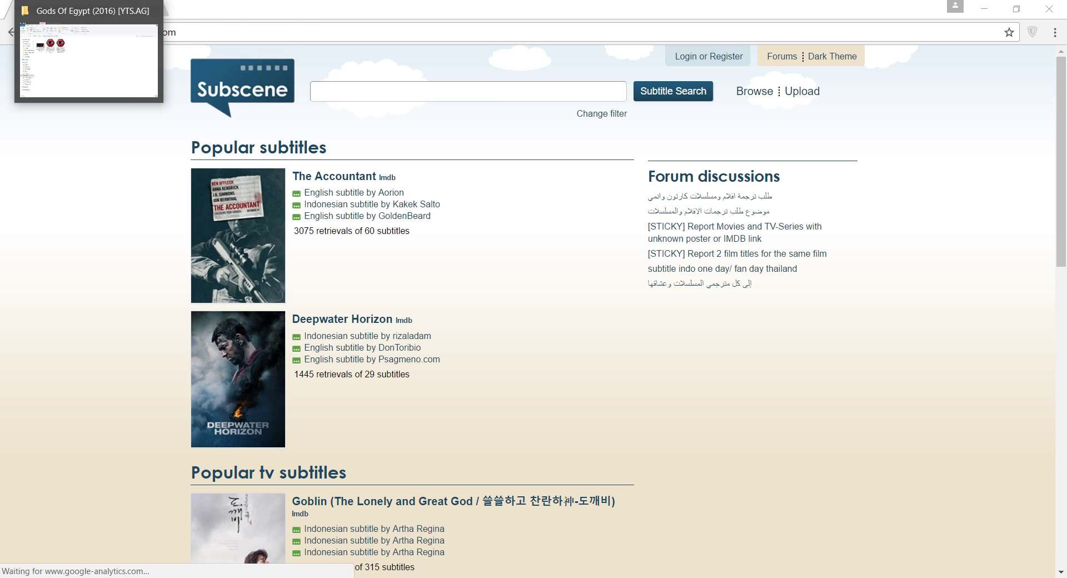
Check the movie's file name in its folder, search Subscene for "gods of egypt" and open the Gods of Egypt (2016) result.
key("alt+Tab")
left_click(167, 213)
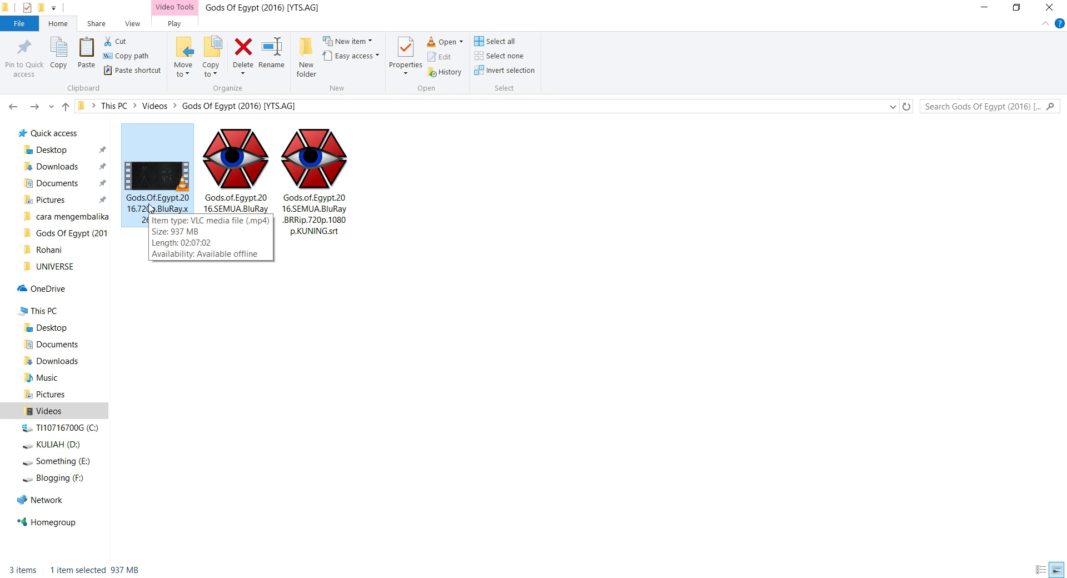
key("alt+Tab")
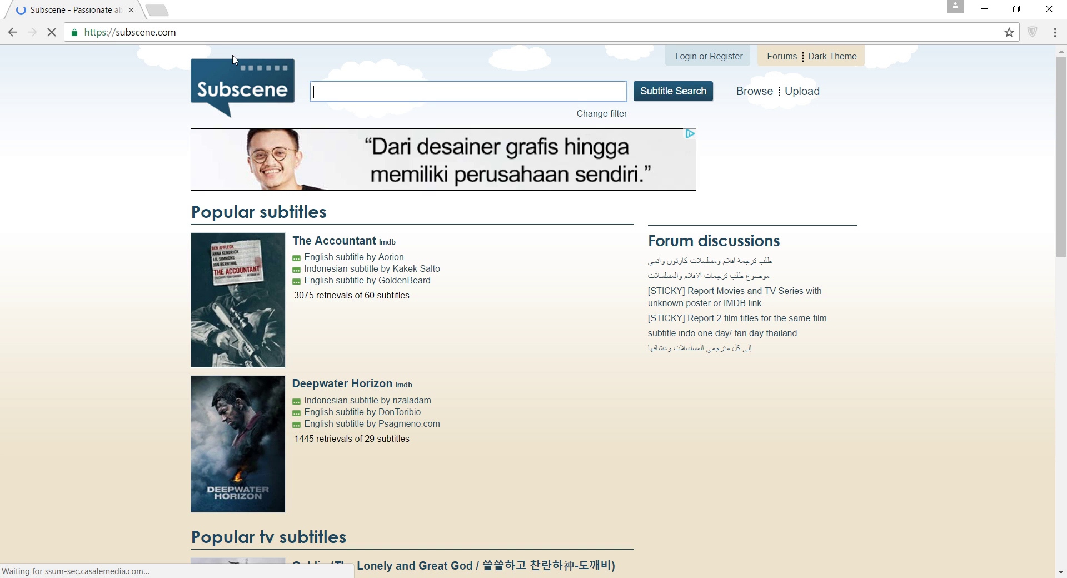
type("gods of")
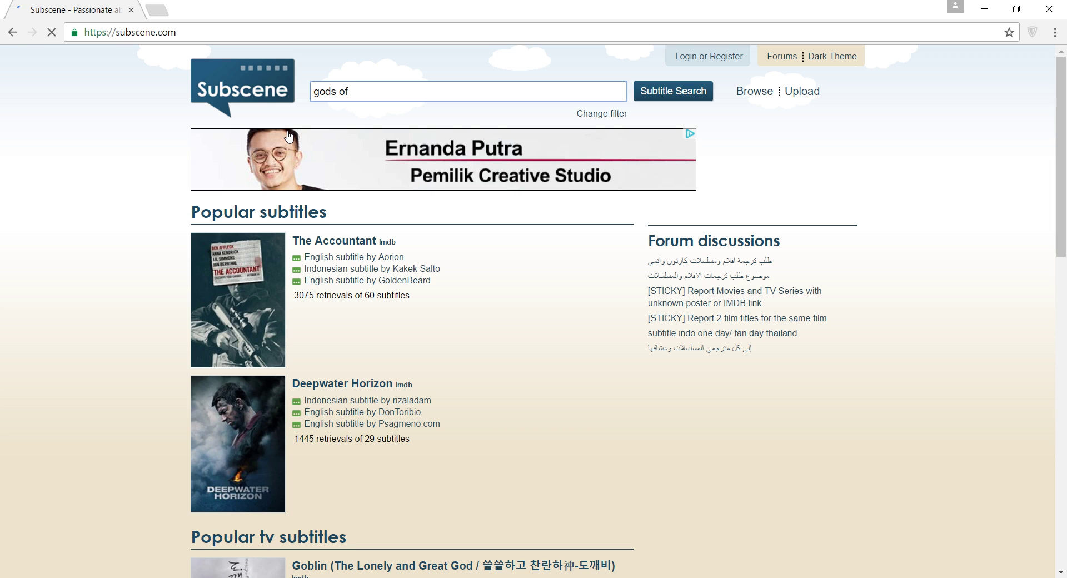
type(" egyp")
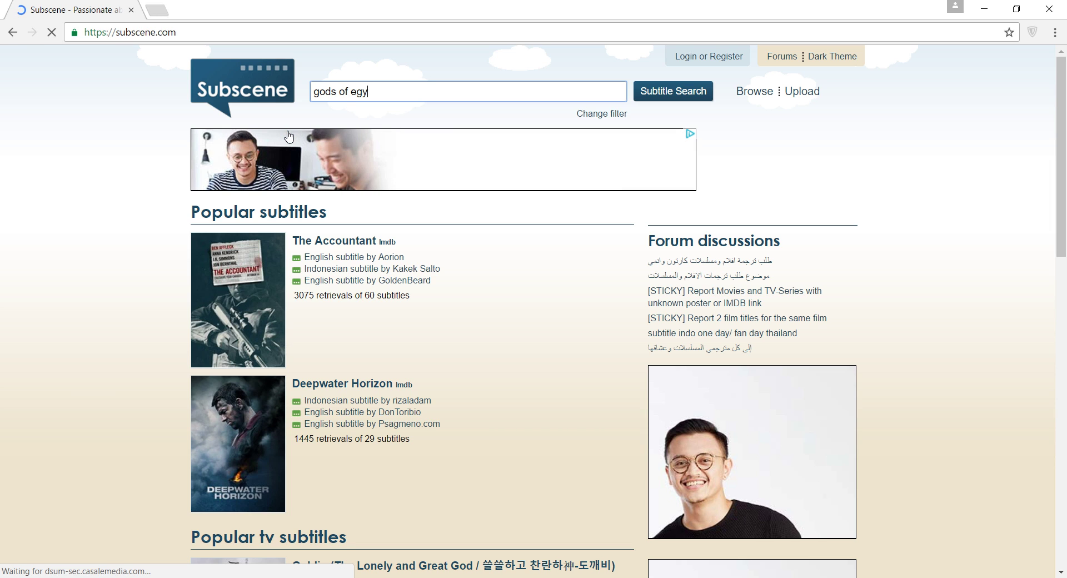
type("t")
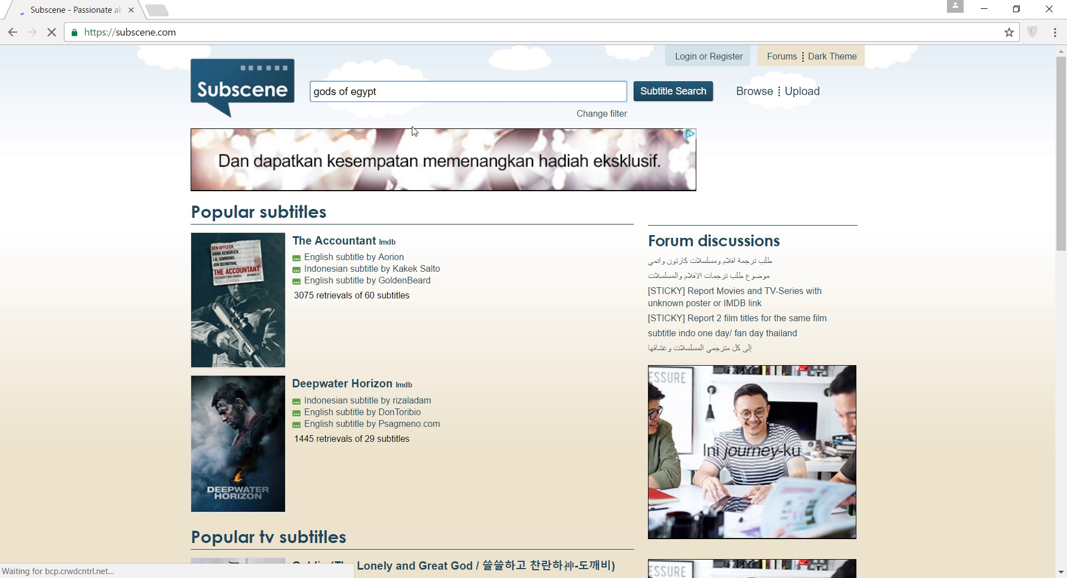
left_click(638, 90)
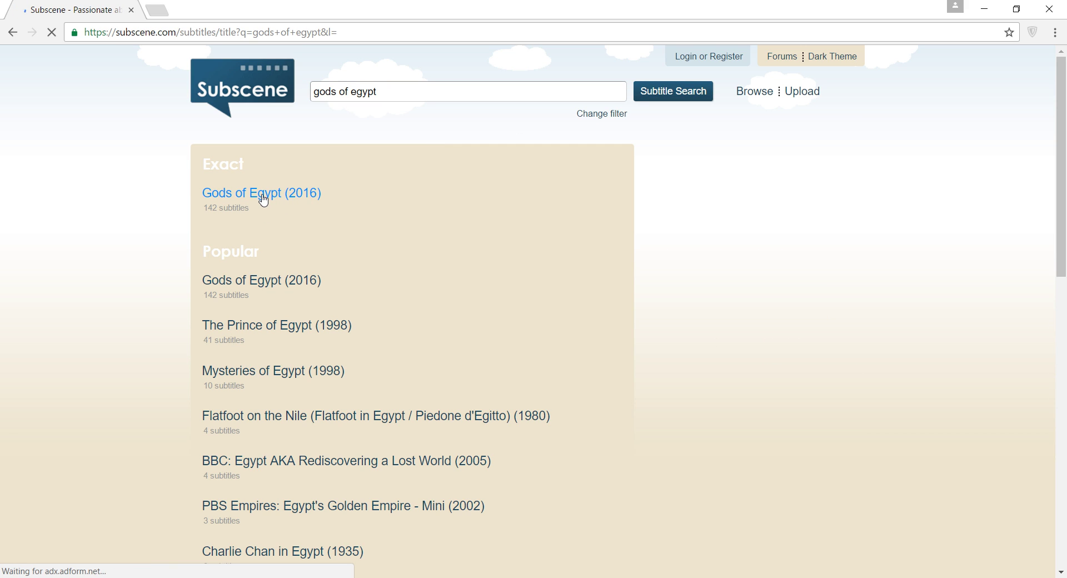
left_click(264, 199)
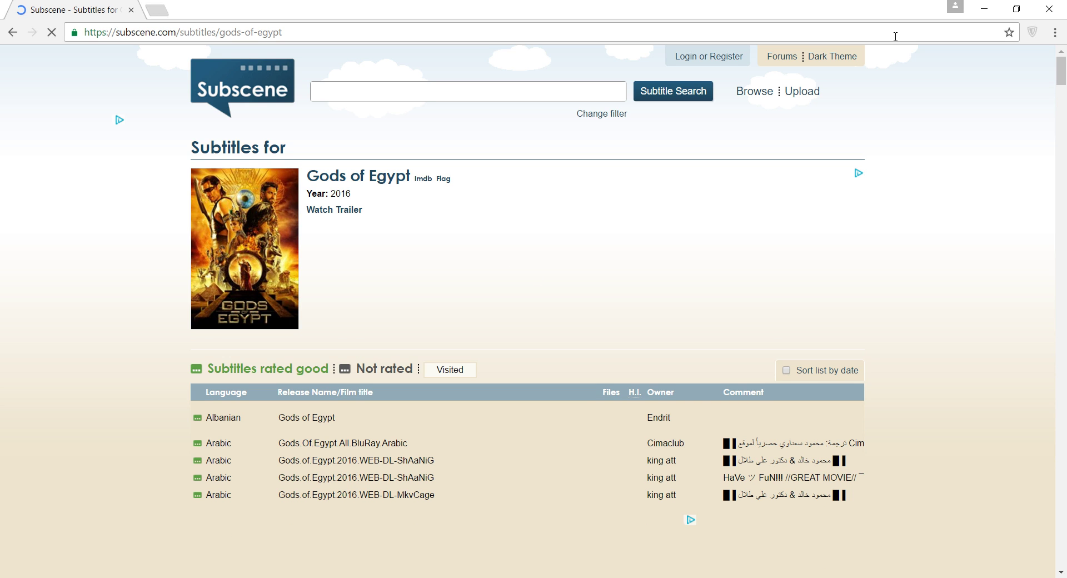
Examine the Indonesian subtitle releases for Gods of Egypt and compare them with the movie and subtitle file names in the folder.
left_click_drag(1064, 85, 1065, 446)
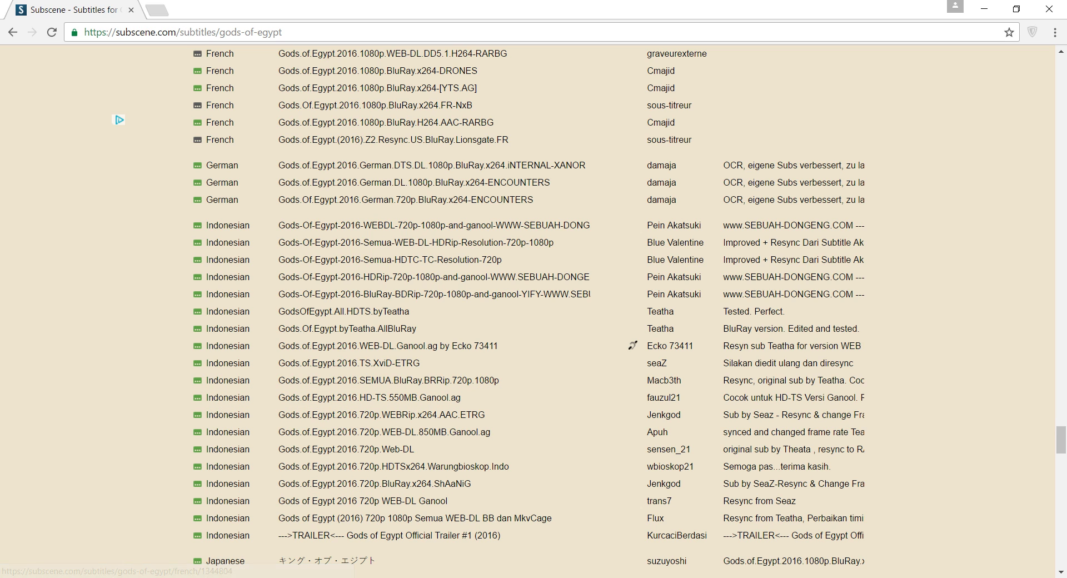
key("alt+Tab")
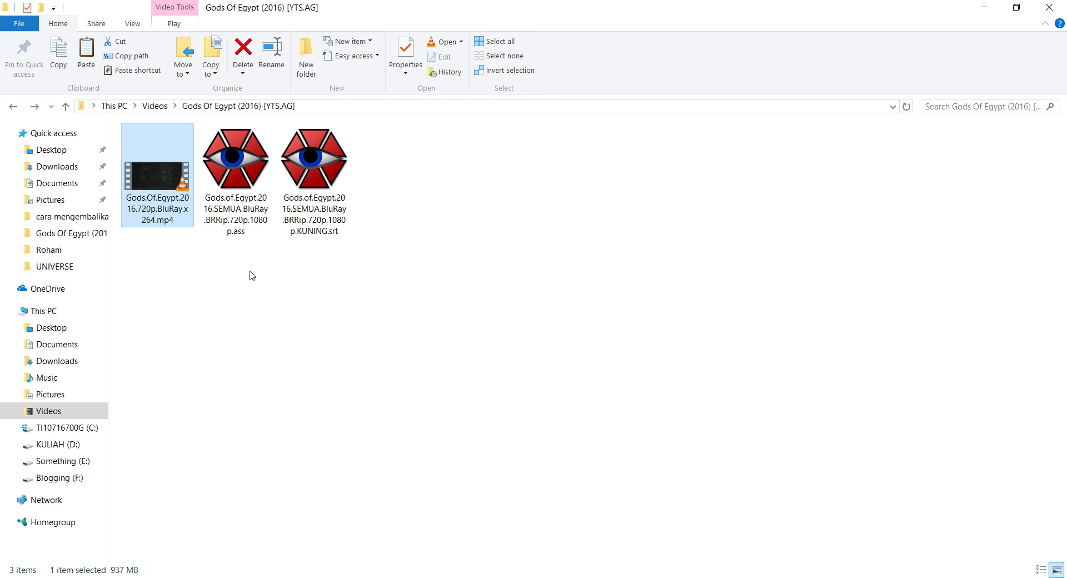
key("alt+Tab")
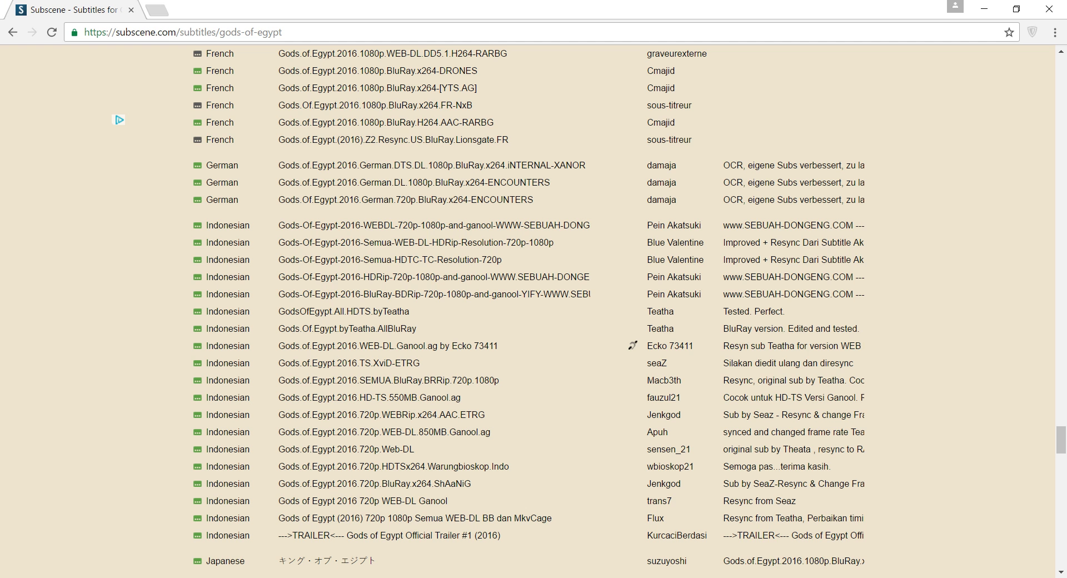
key("alt+Tab")
left_click(212, 328)
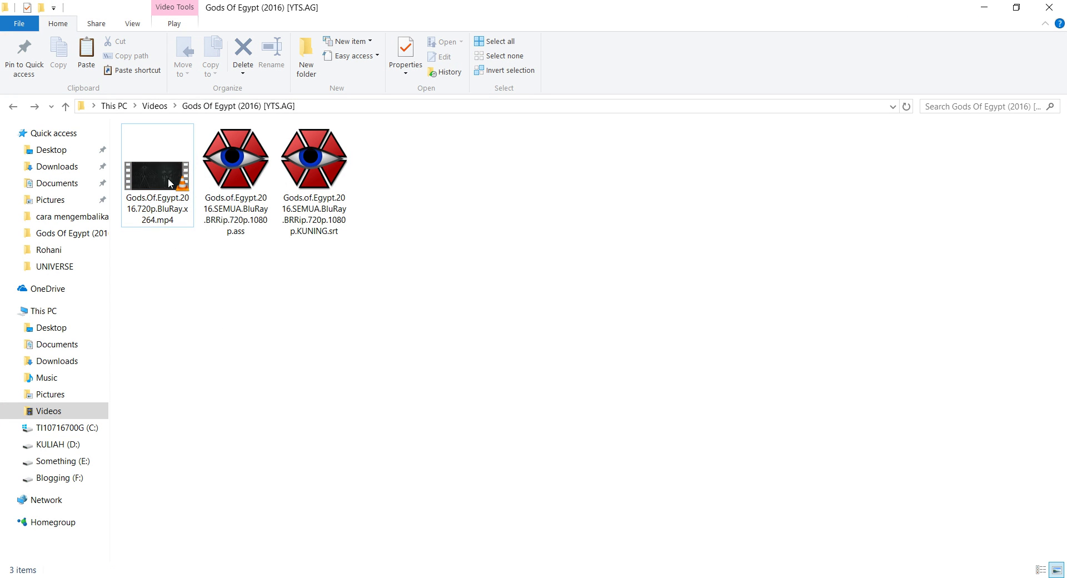
left_click(167, 214)
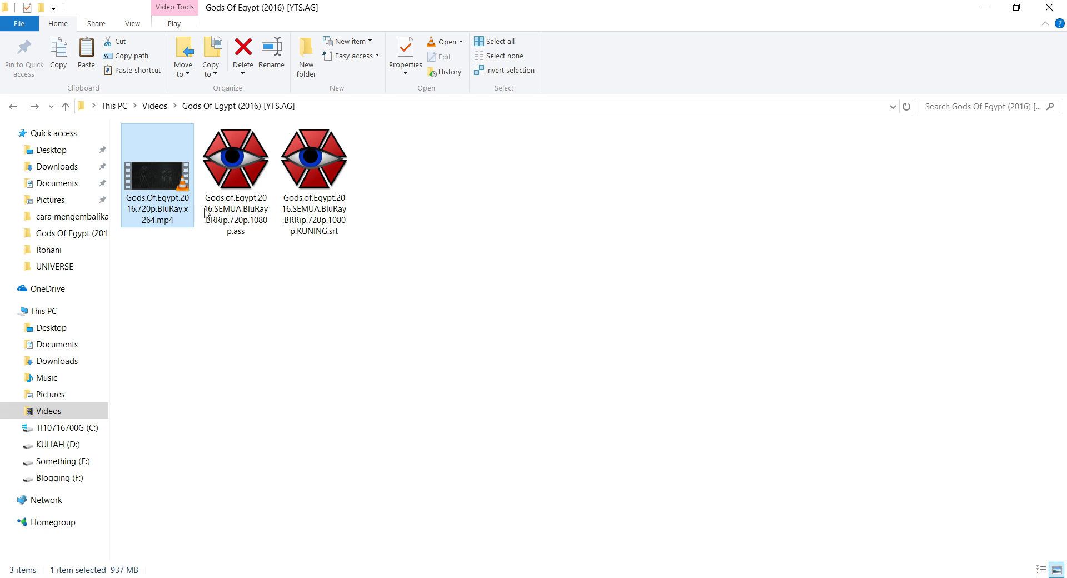
left_click(234, 213)
left_click(227, 285)
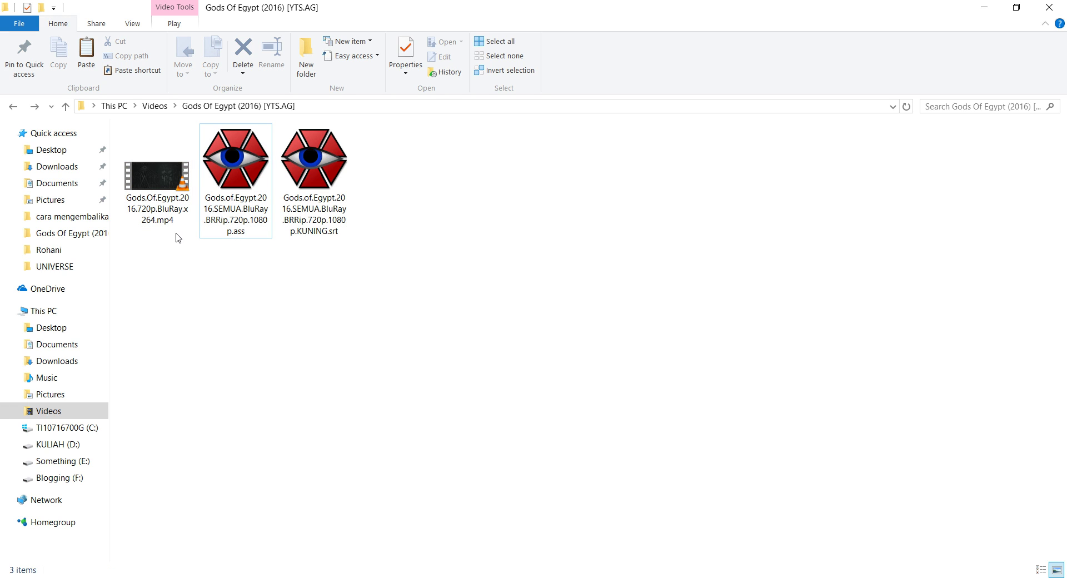
left_click(159, 213)
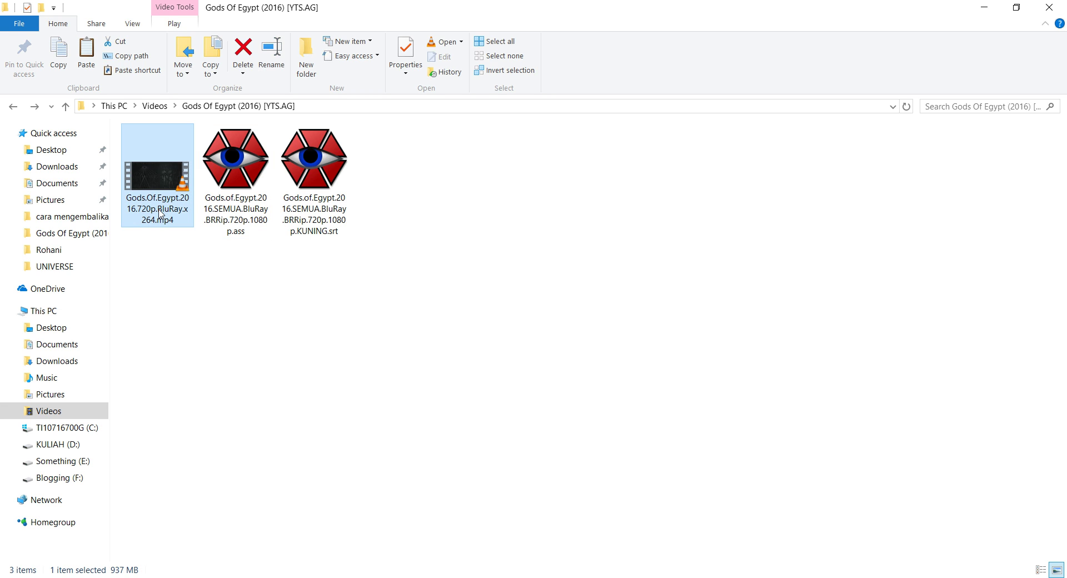
Play Gods.Of.Egypt.2016.720p.BluRay.x264.mp4 in VLC with the sound muted and skip to about 03:30.
double_click(159, 212)
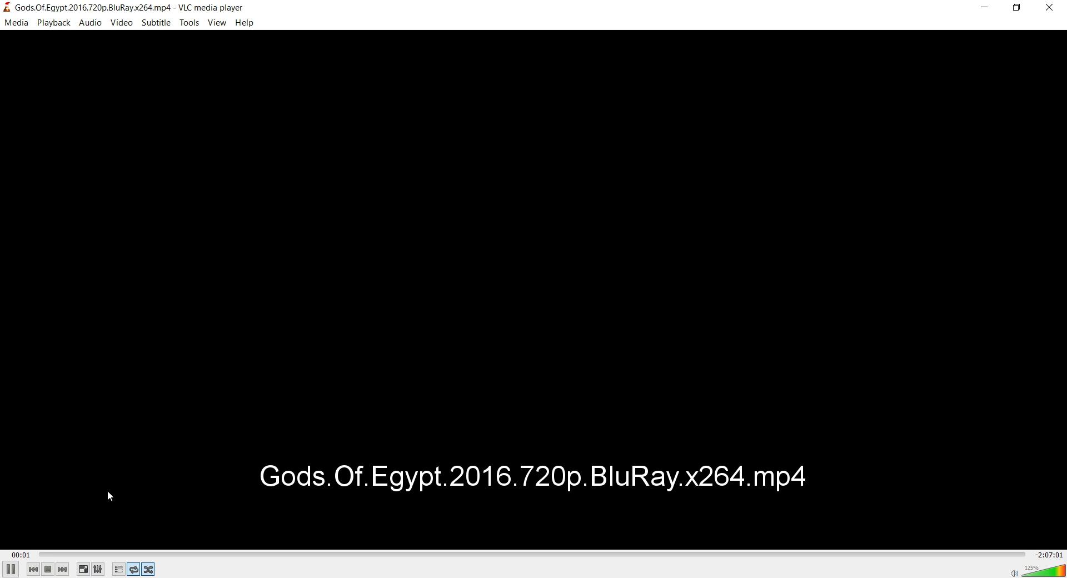
left_click(1016, 574)
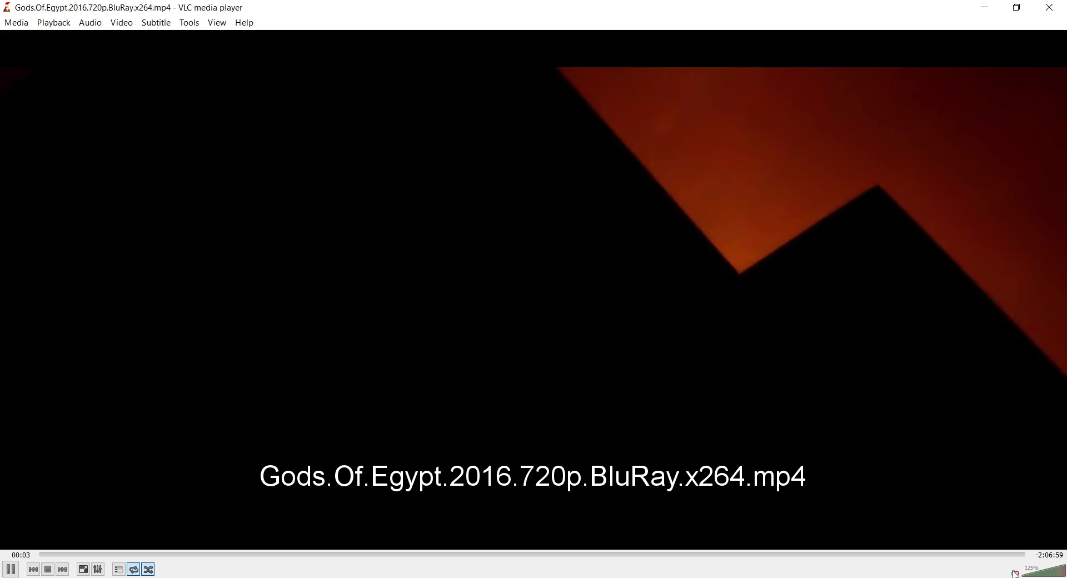
left_click(1022, 576)
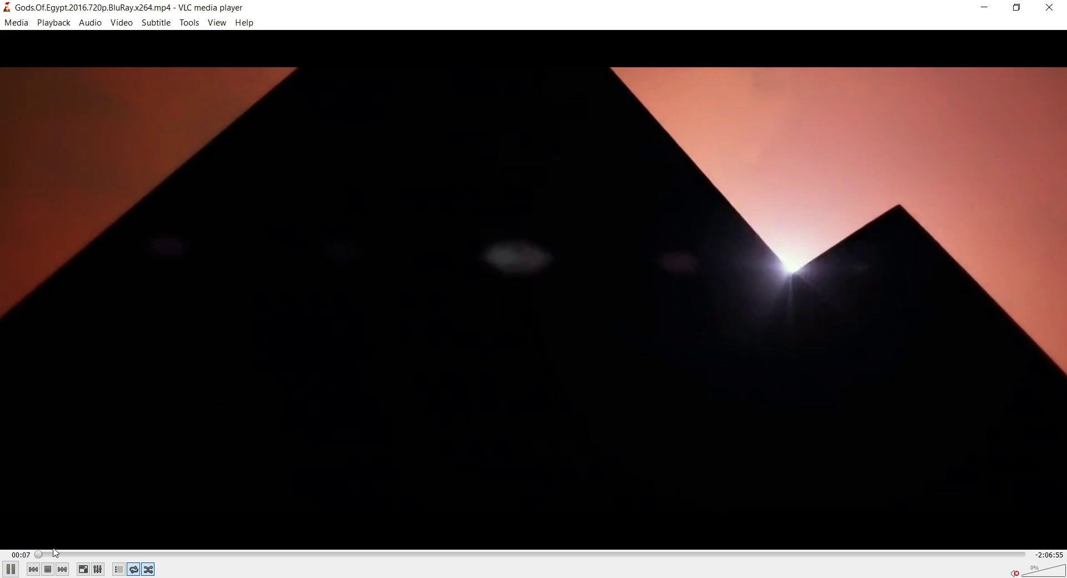
left_click(50, 557)
left_click(65, 557)
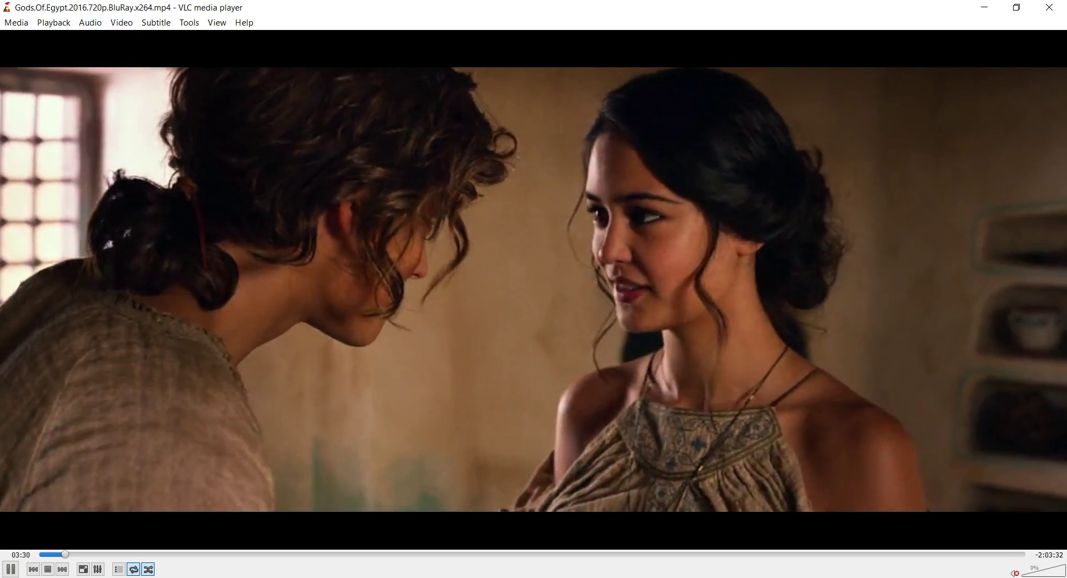
Load the KUNING.srt subtitle file from the movie folder into the playing video.
key("alt+Tab")
left_click(250, 184)
left_click(304, 210)
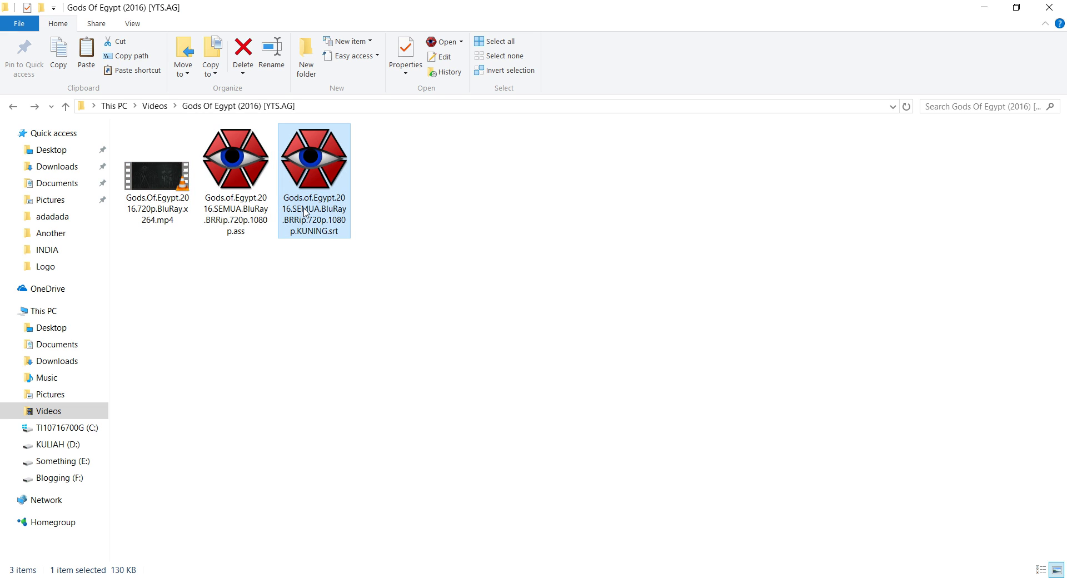
left_click_drag(172, 2, 330, 246)
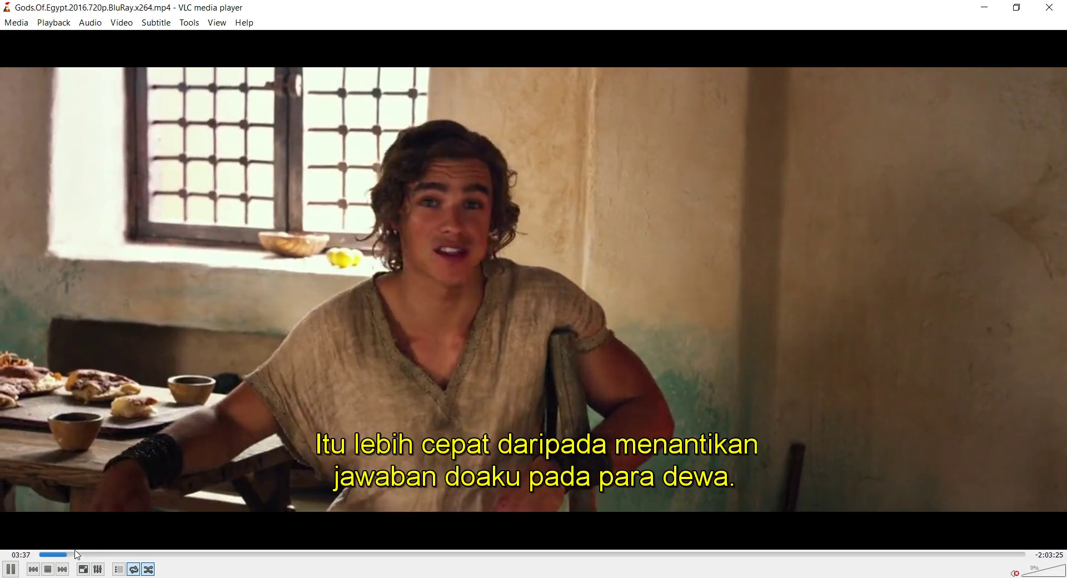
Check the subtitles at about 05:14 and 08:50 in the movie, and close VLC.
left_click(80, 554)
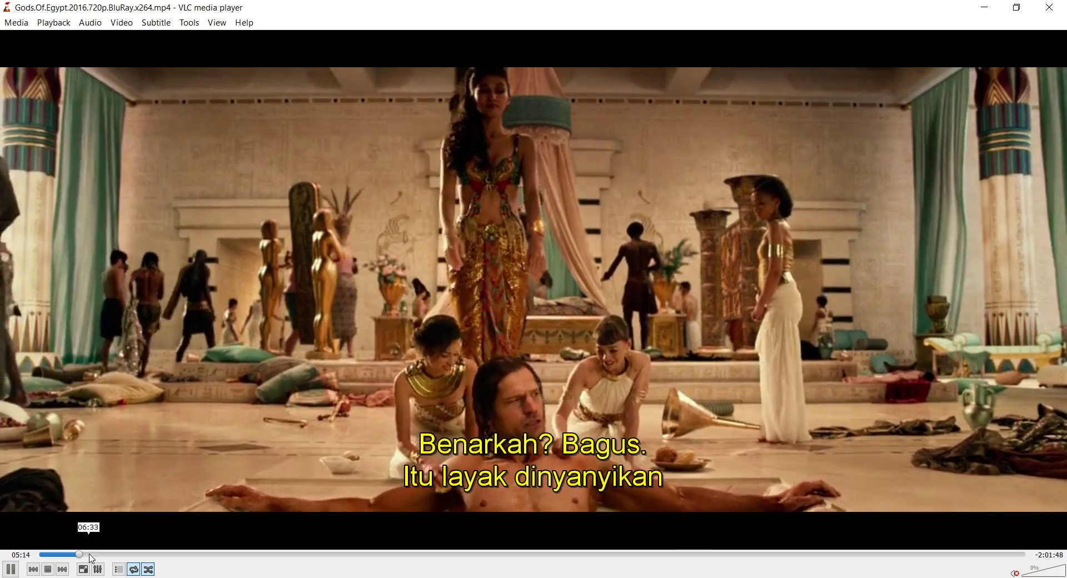
left_click(106, 555)
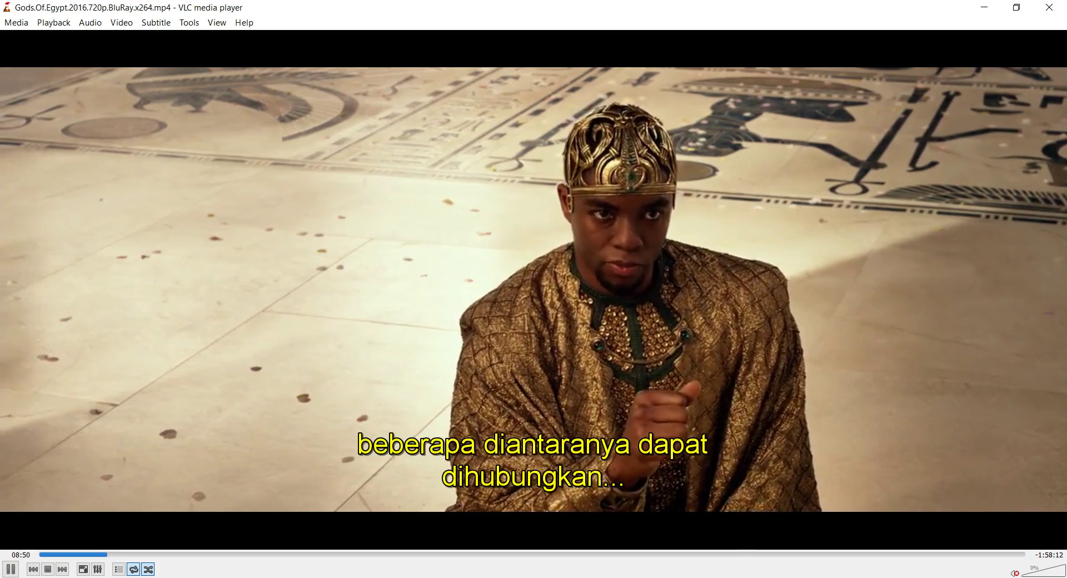
left_click(1045, 15)
Reopen the movie without loading a subtitle, check for subtitles at about 09:33, and close VLC.
double_click(155, 197)
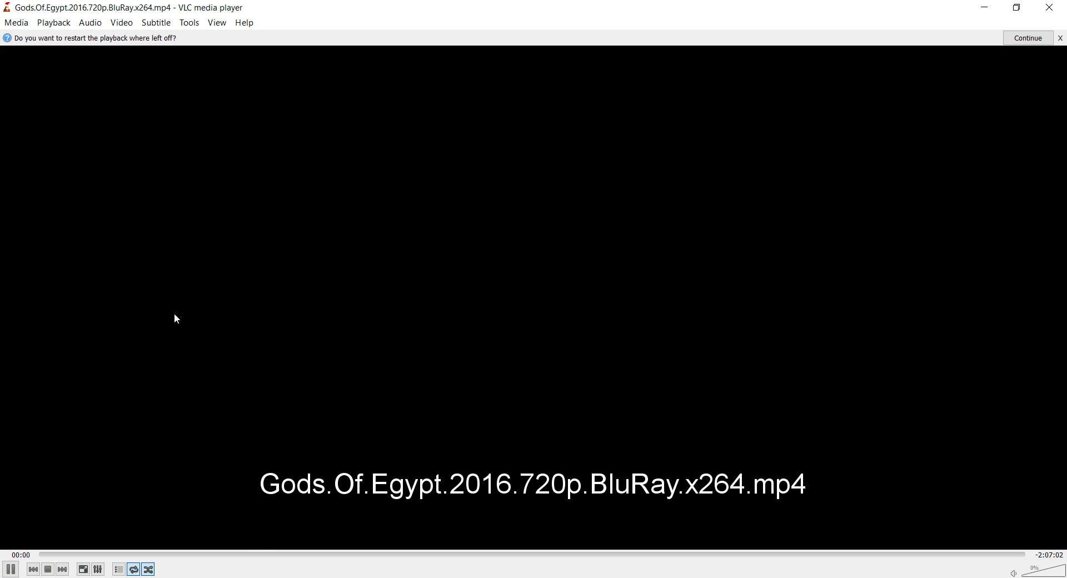
left_click(1049, 7)
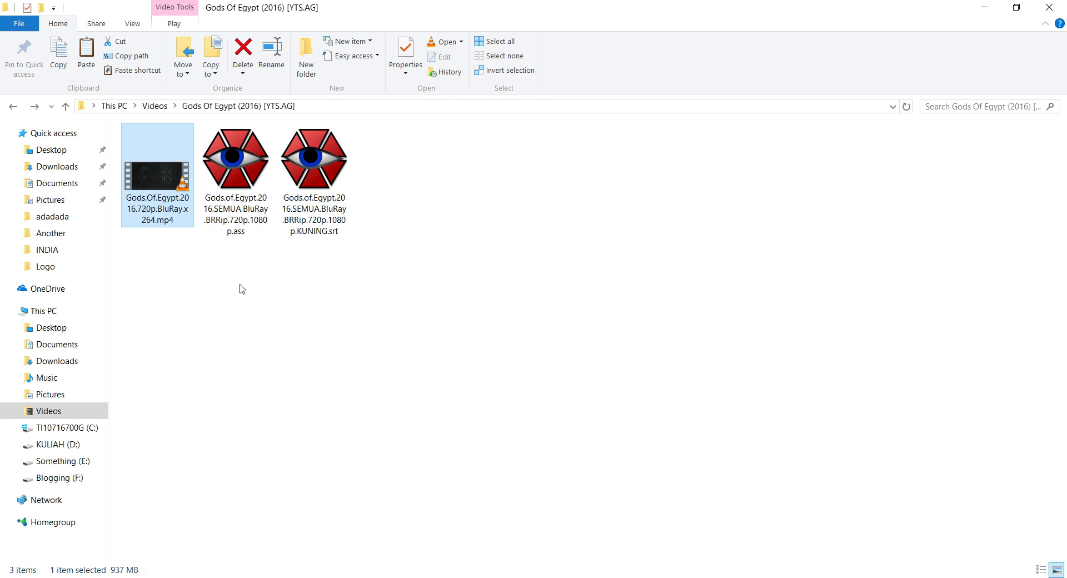
double_click(174, 220)
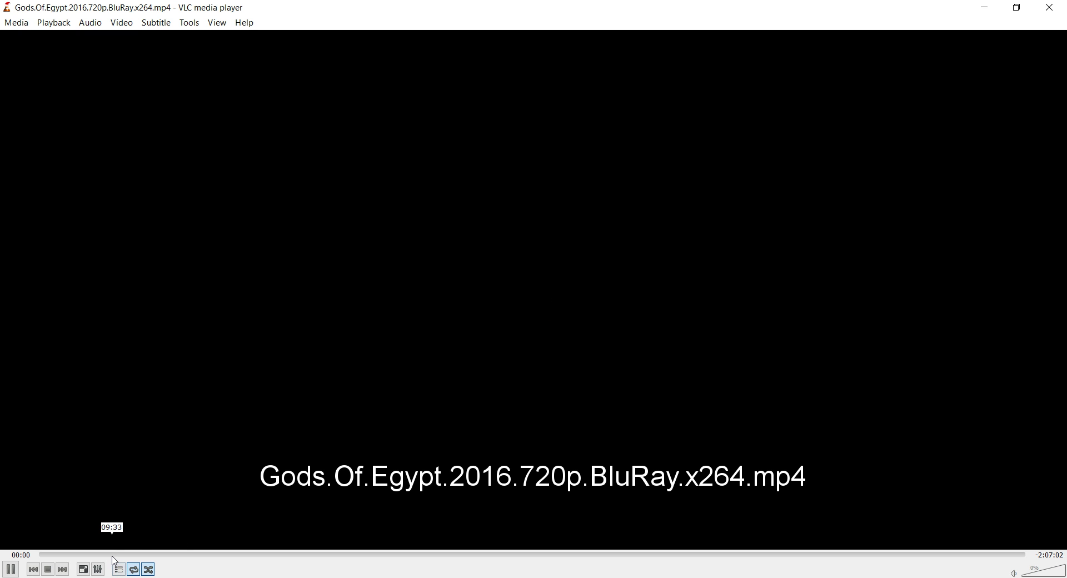
left_click(113, 554)
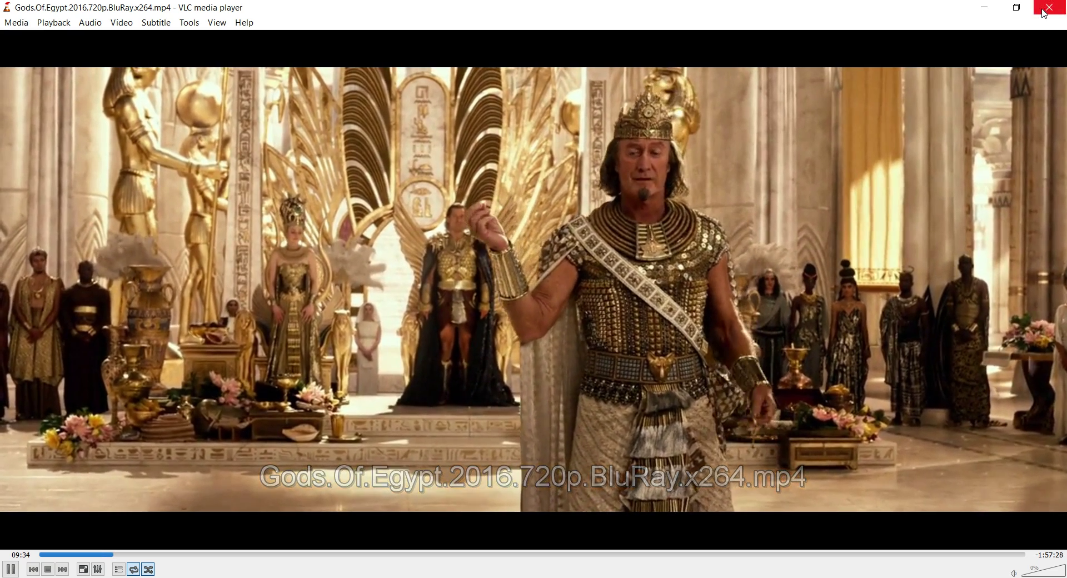
left_click(1044, 12)
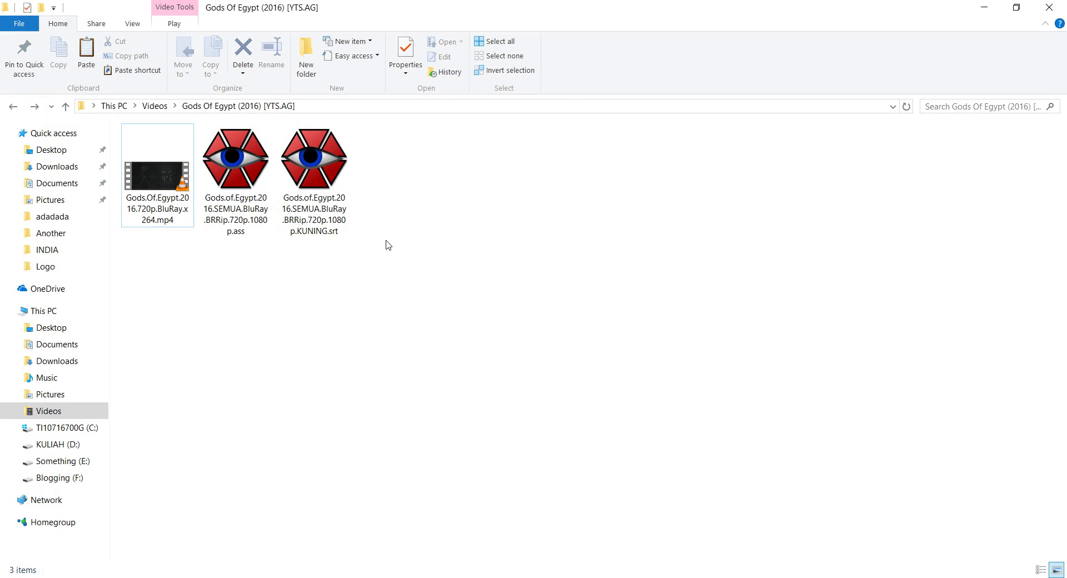
Switch to Chrome and load google.com in place of the Subscene page.
key("alt+Tab")
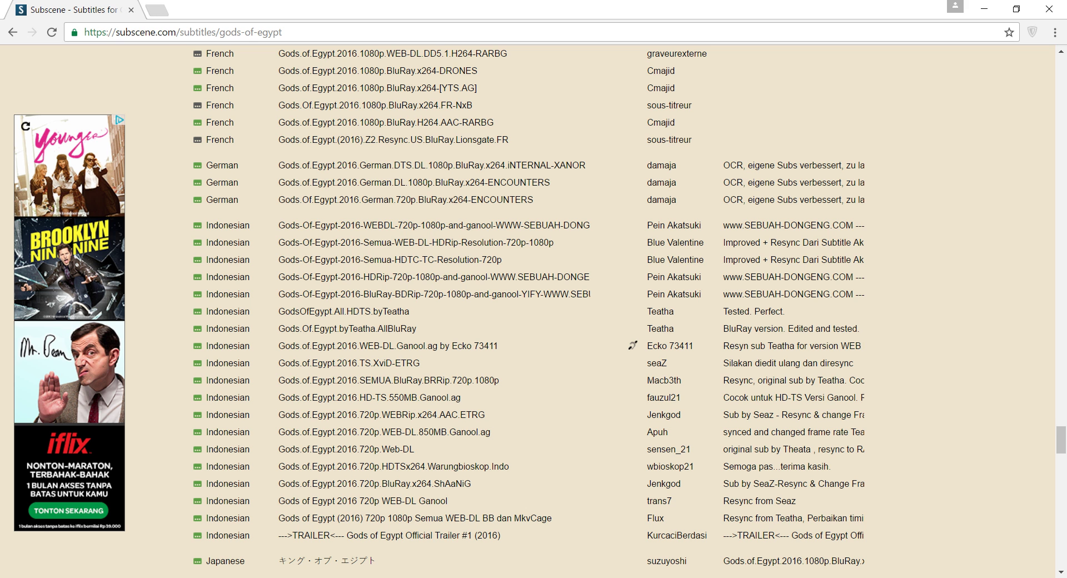
left_click(207, 38)
type("google.")
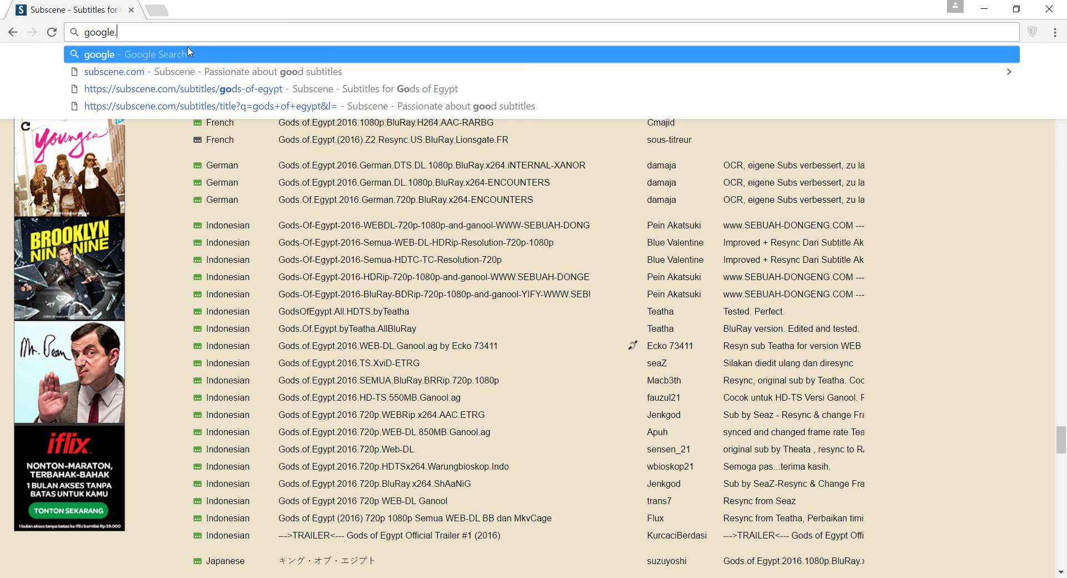
type("com")
key("Return")
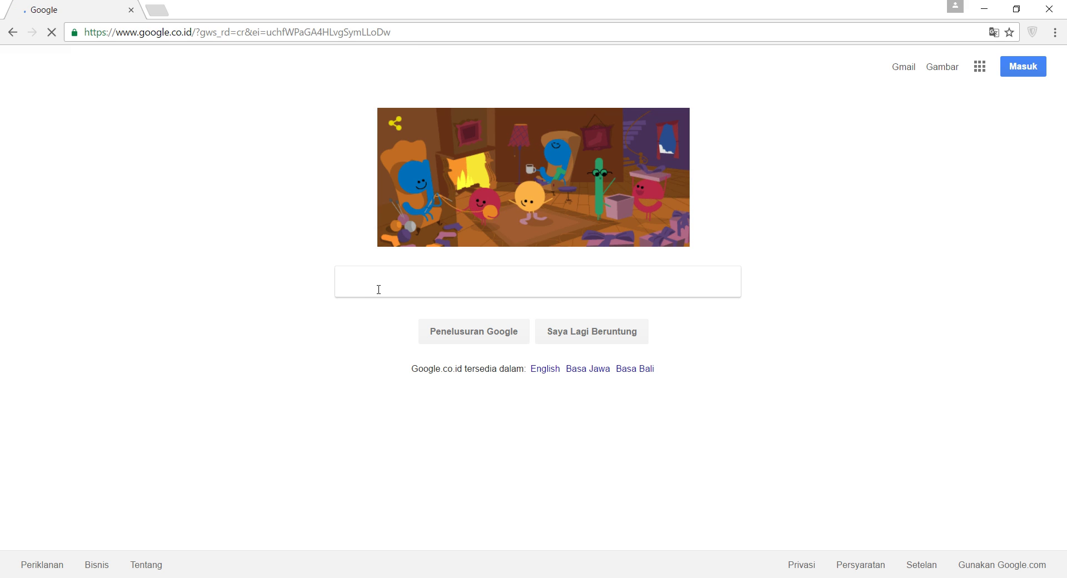
Search Google for "mkv merge".
type("mkv")
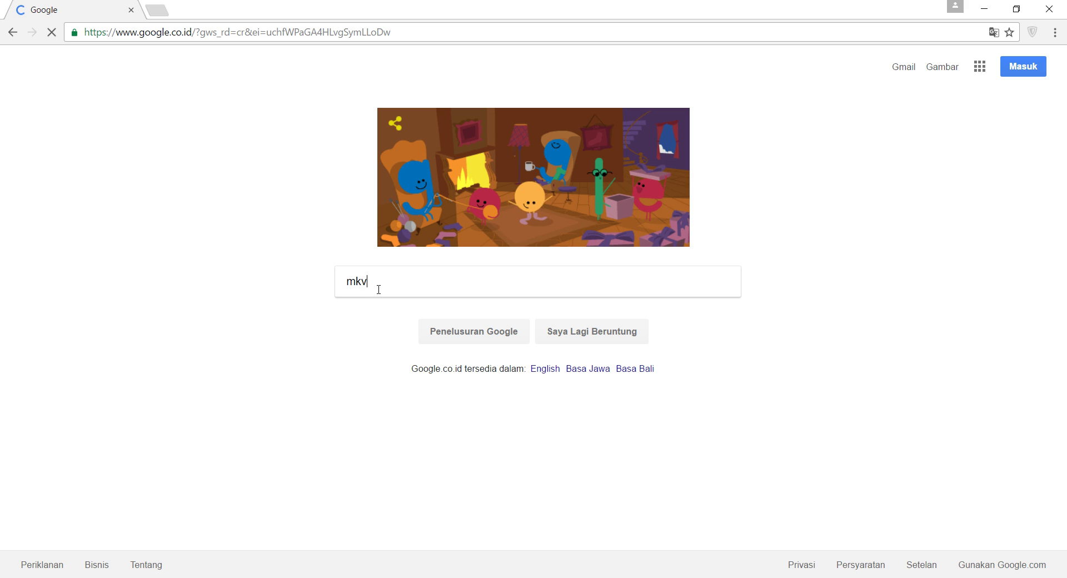
type(" merge")
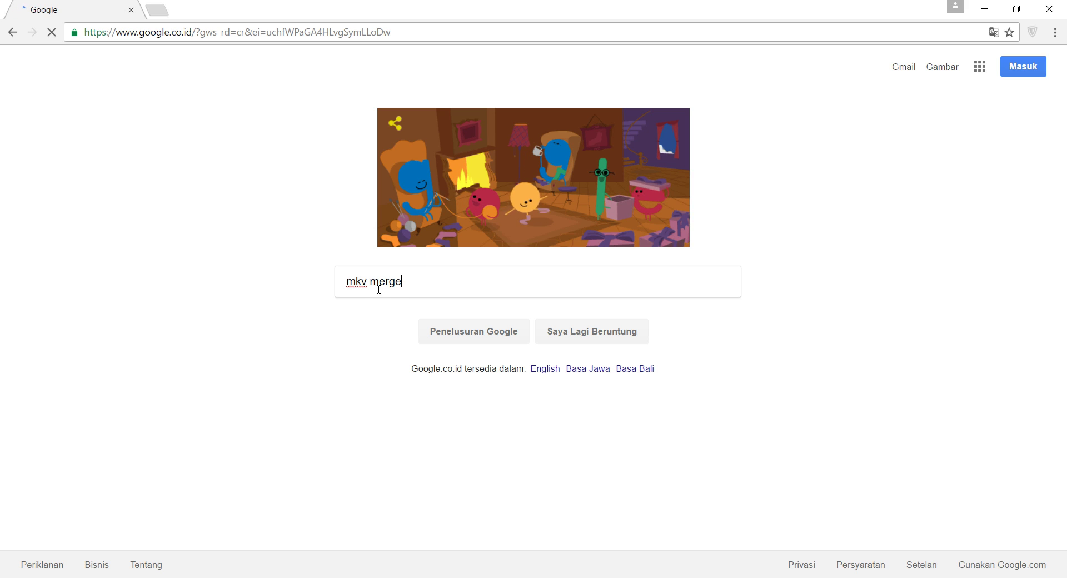
key("Return")
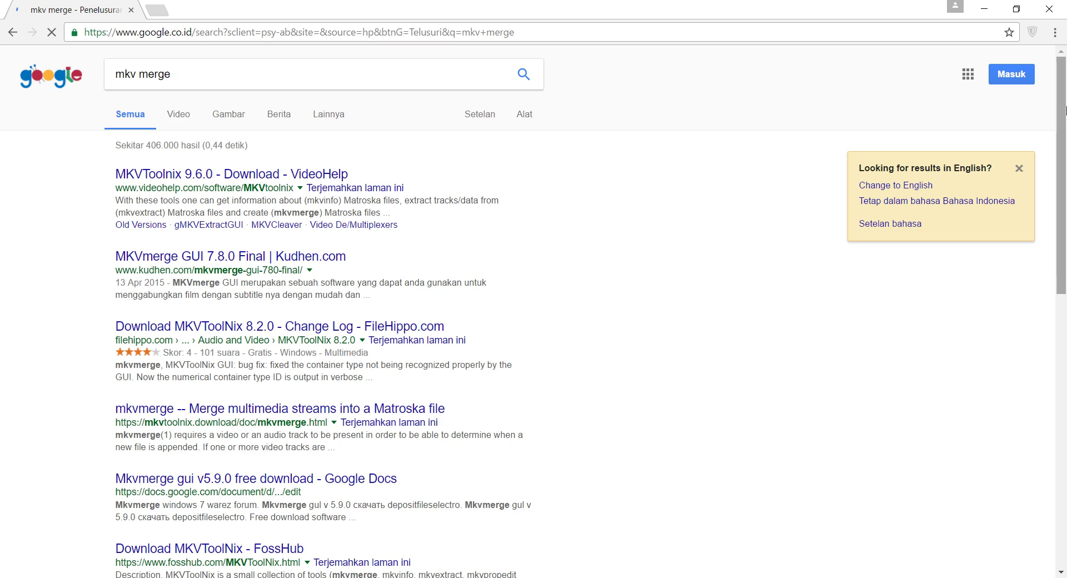
Open the FileHippo result for MKVToolNix and go to the latest version's page, MKVToolNix 9.6.0.
mouse_move(1063, 119)
left_mouse_down()
mouse_move(1065, 261)
mouse_move(1065, 110)
left_mouse_up()
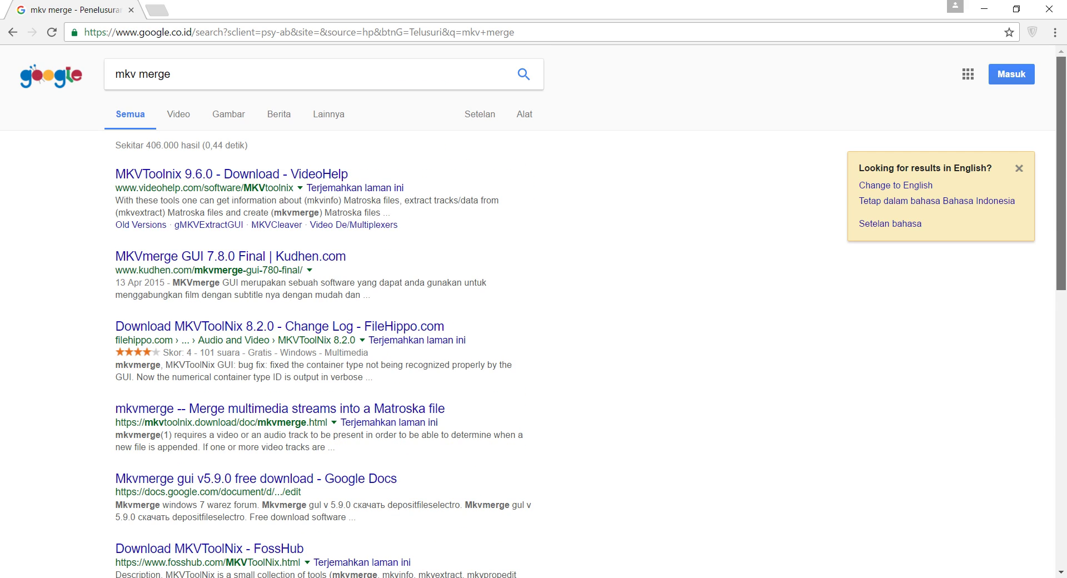
left_click(250, 328)
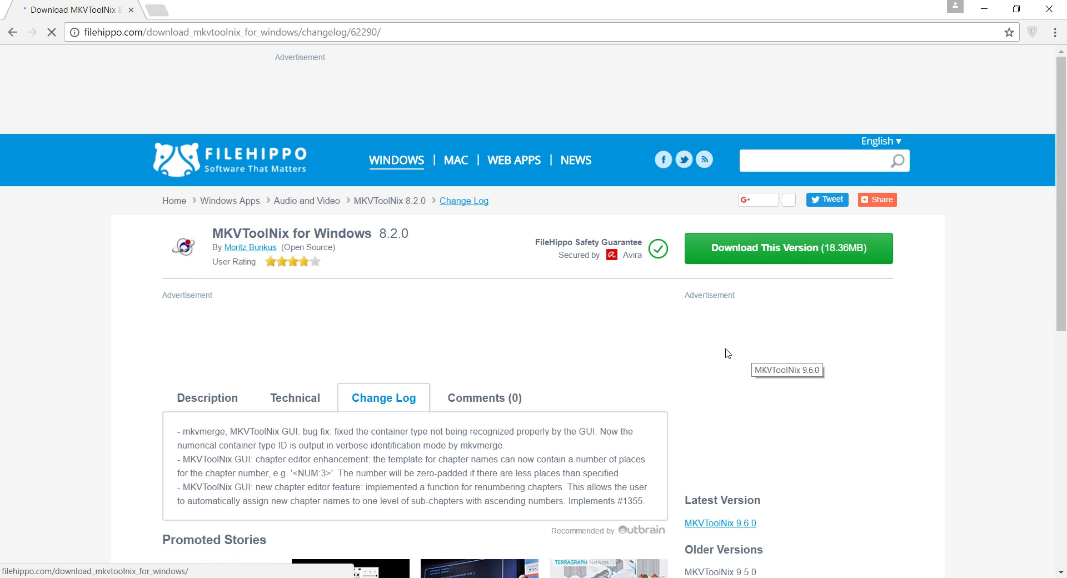
left_click(730, 524)
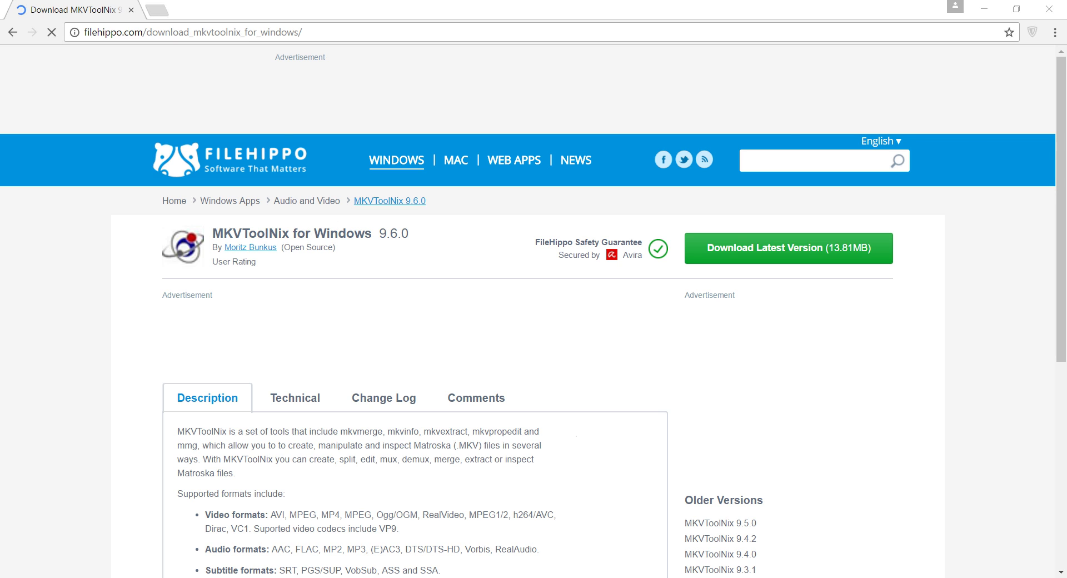
key("super+alt+d")
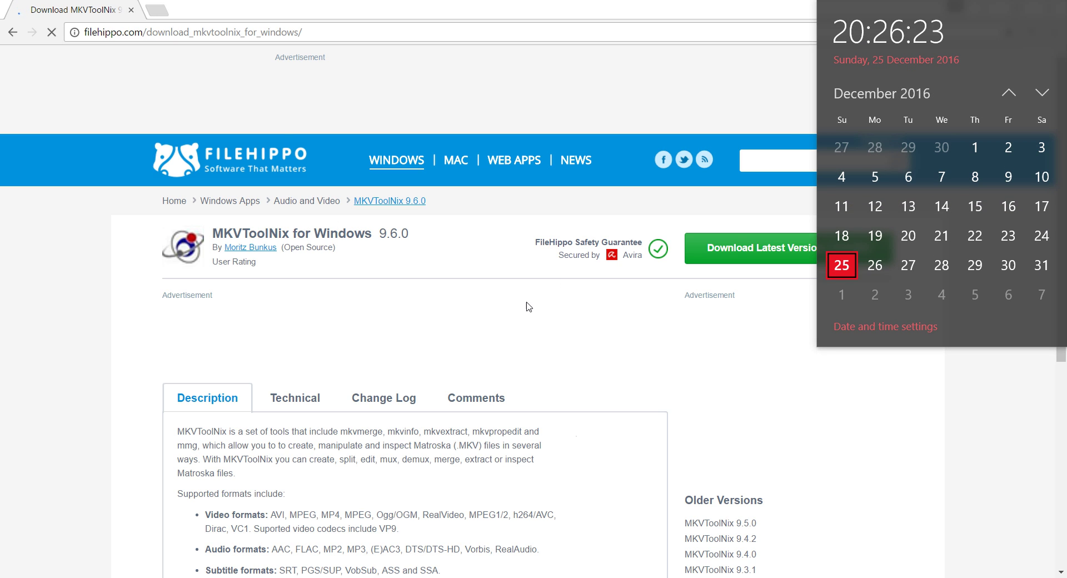
left_click(37, 383)
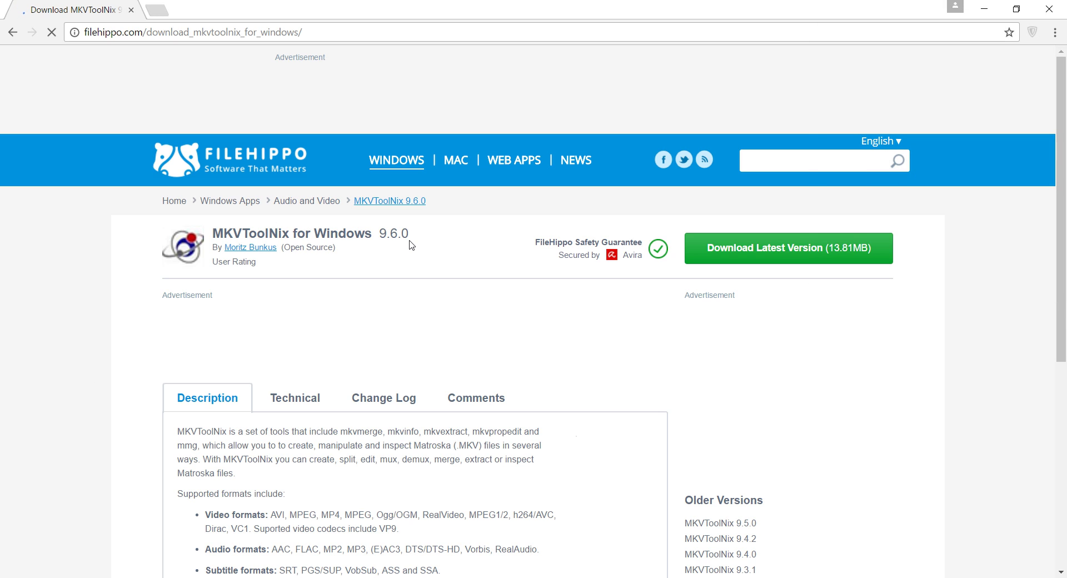
scroll(1065, 178, "down", 1)
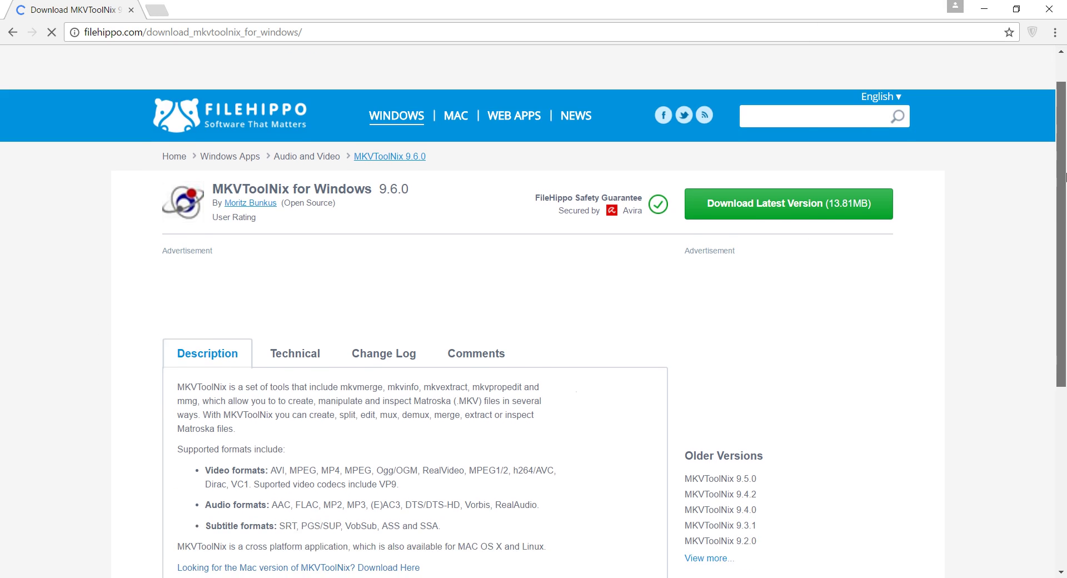
scroll(1065, 178, "up", 1)
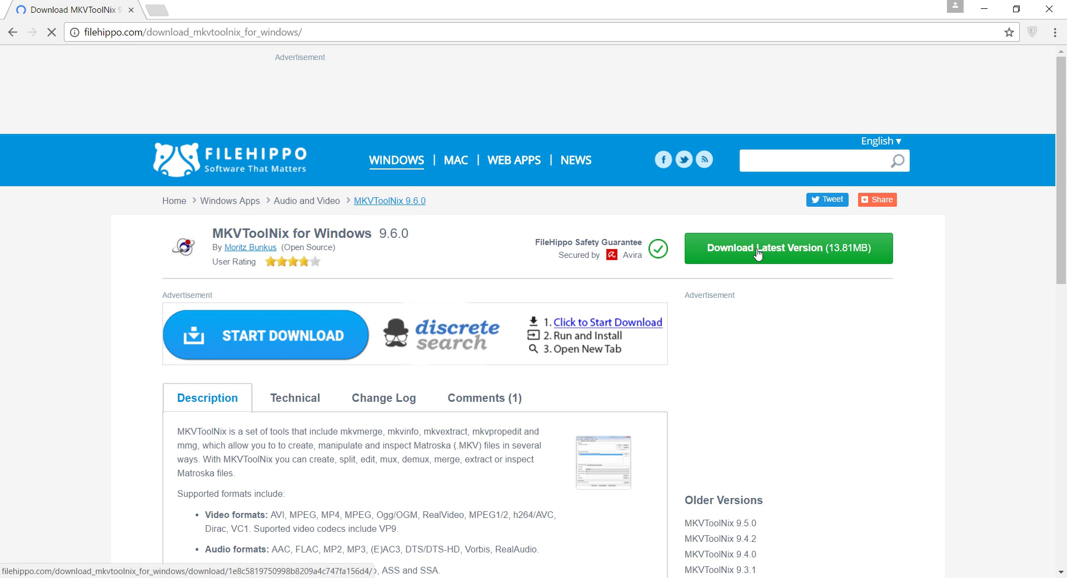
Download the latest MKVToolNix version from FileHippo as mkvtoolnix-32bit-9.6.0-setup.exe into Downloads\Programs.
left_click(759, 253)
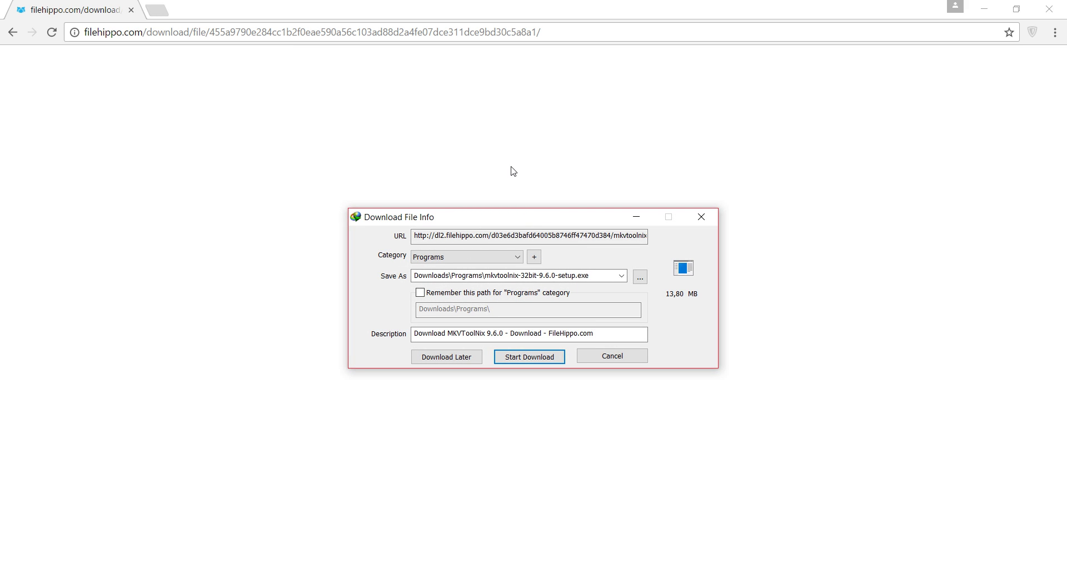
left_click_drag(509, 213, 497, 171)
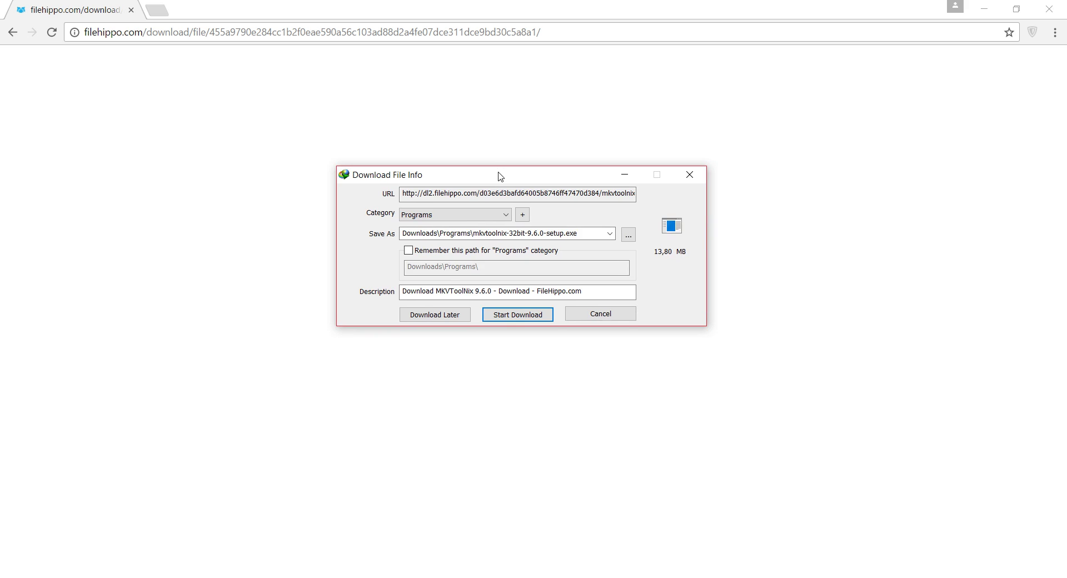
left_click(513, 317)
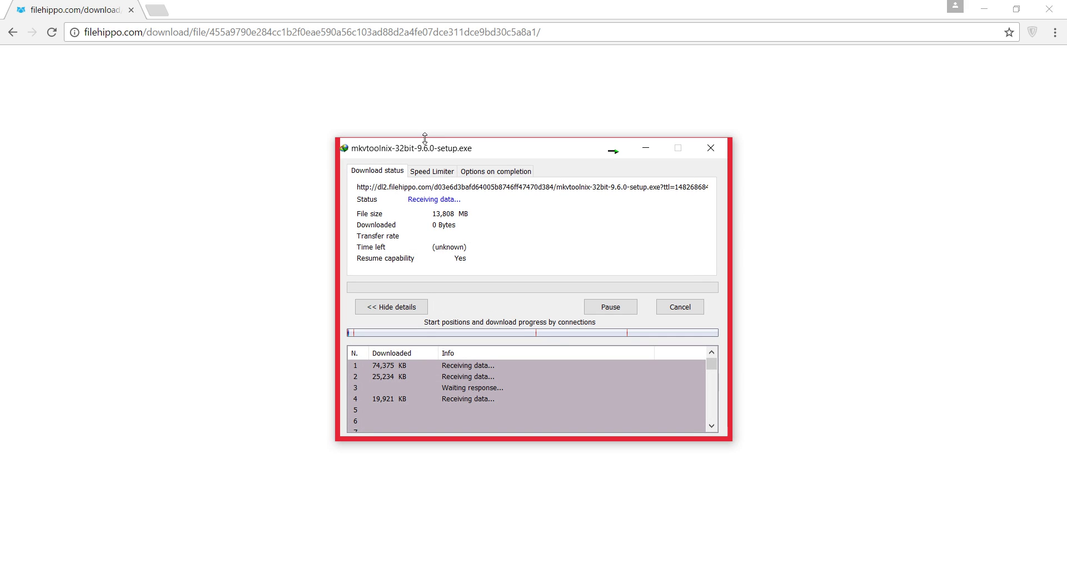
left_click_drag(426, 151, 541, 134)
left_click_drag(434, 261, 78, 247)
left_click(293, 333)
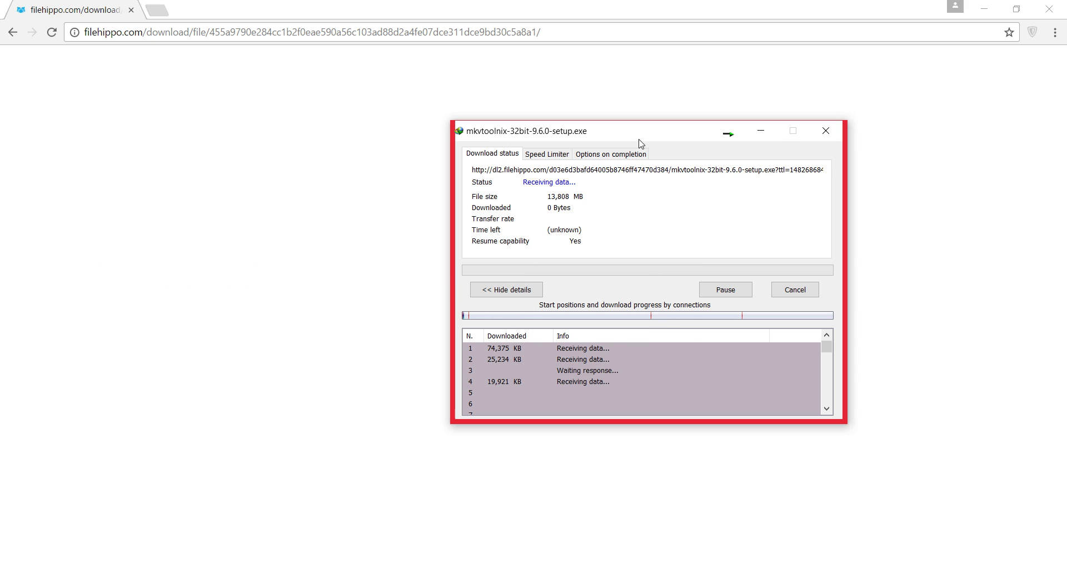
left_click_drag(638, 129, 451, 99)
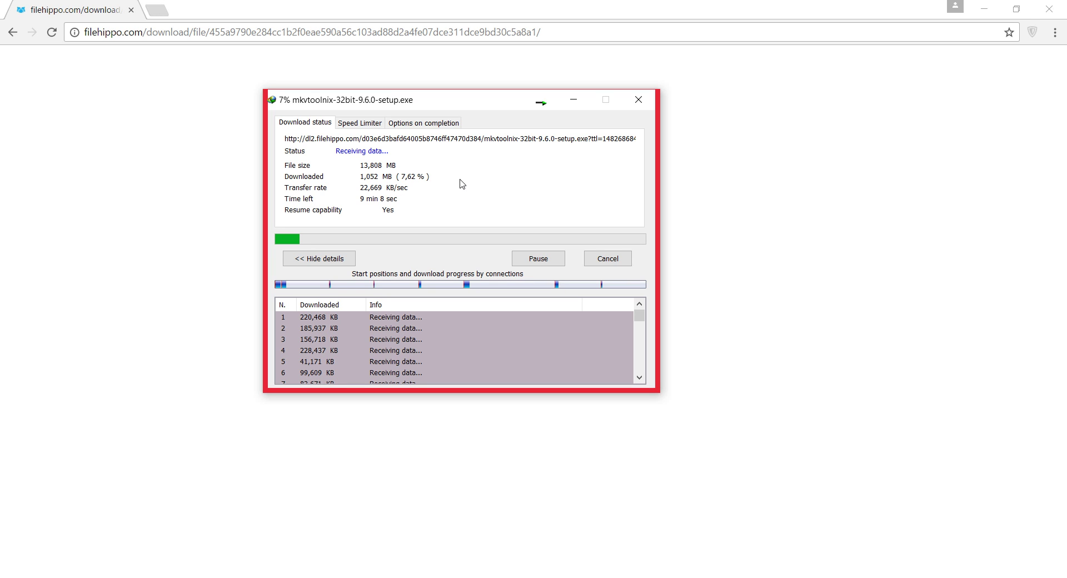
left_click(1021, 0)
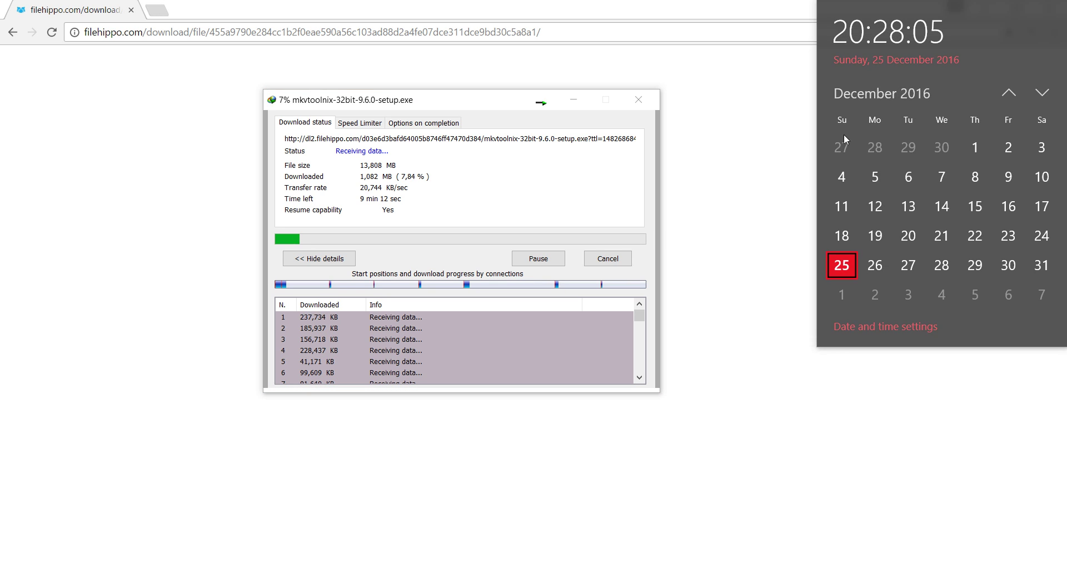
left_click(512, 214)
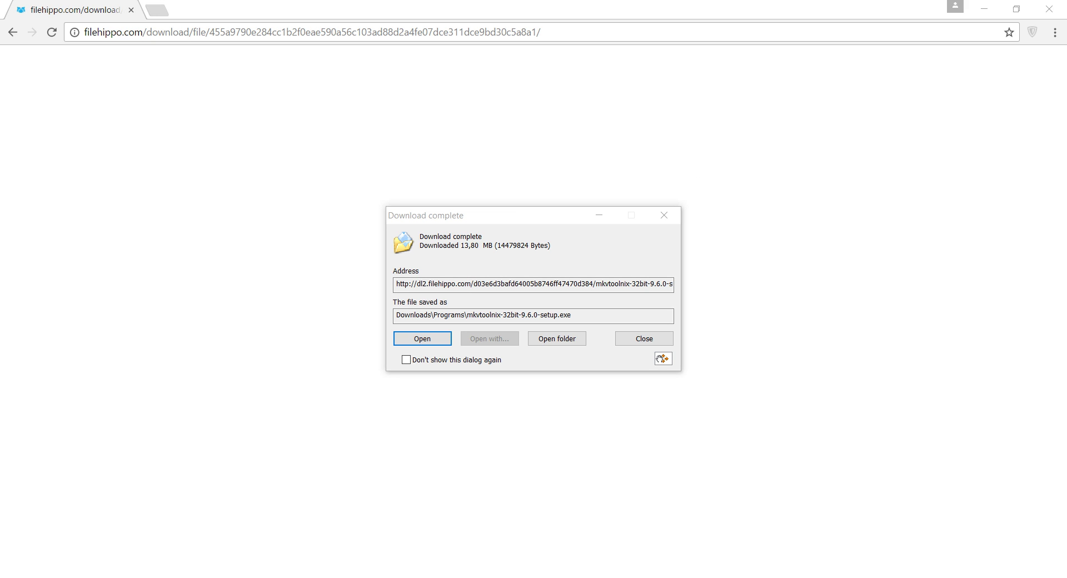
left_click(1024, 0)
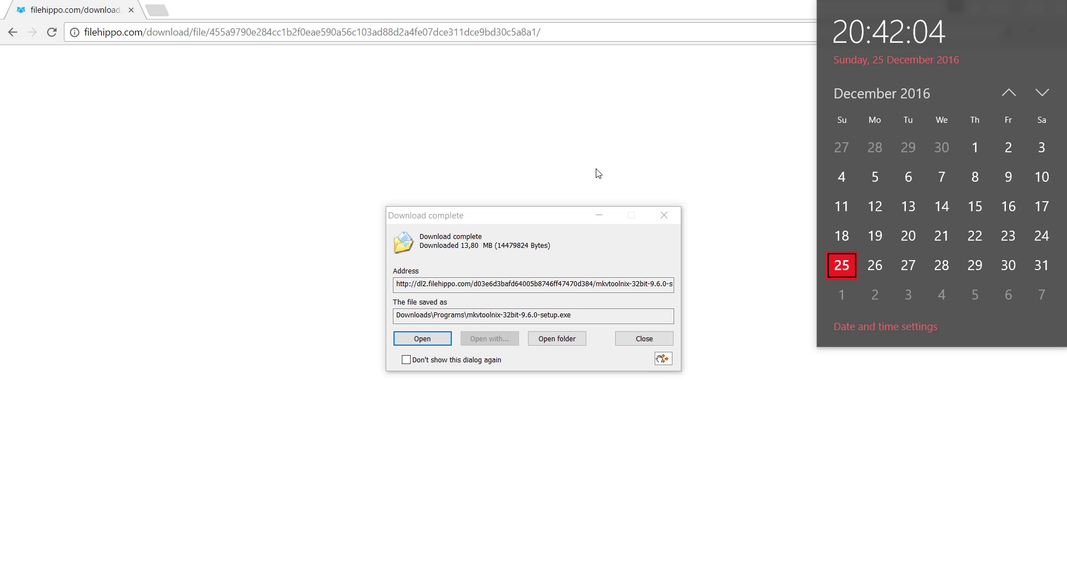
left_click(566, 229)
Open the folder containing the downloaded MKVToolNix installer and show its contents in details view.
left_click(556, 338)
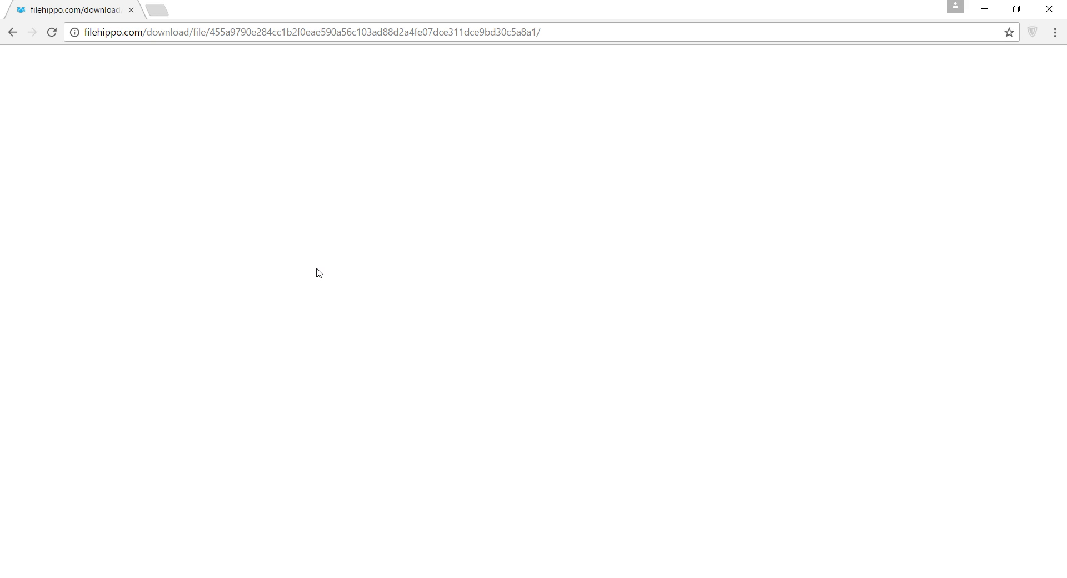
left_click(205, 221)
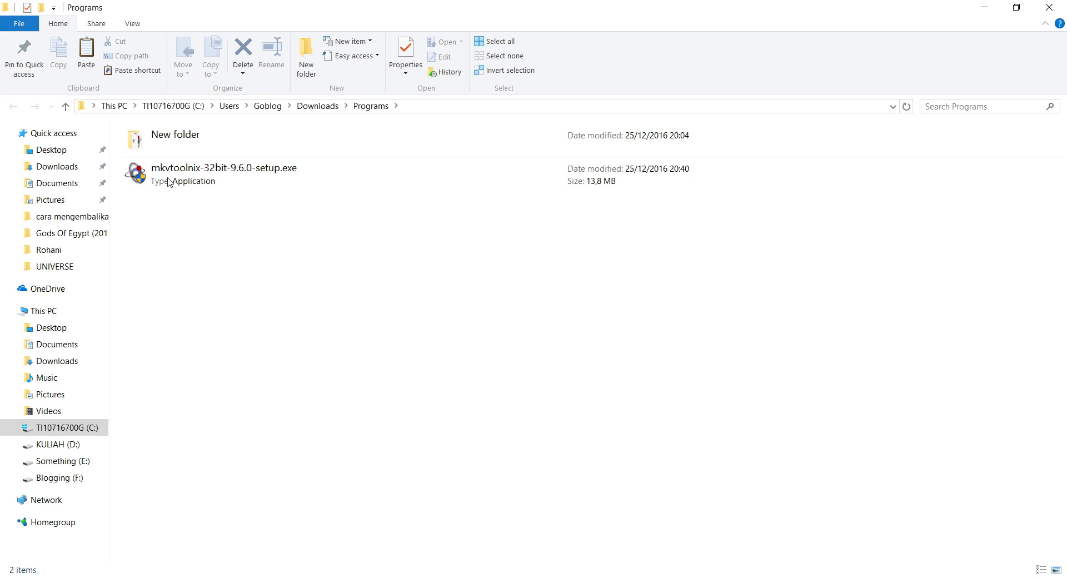
key("ctrl+shift+6")
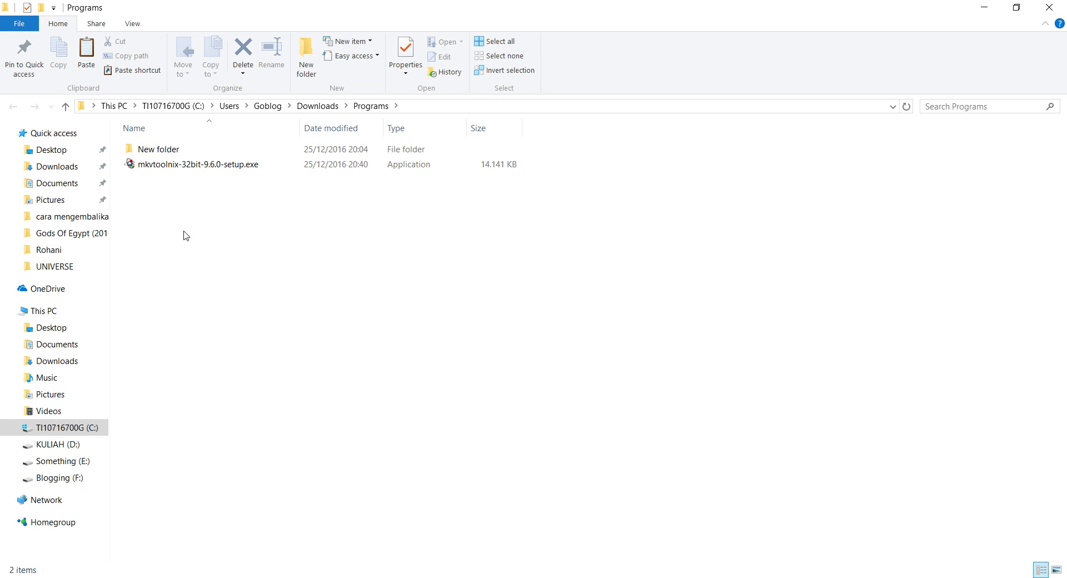
left_click(173, 169)
left_click(180, 189)
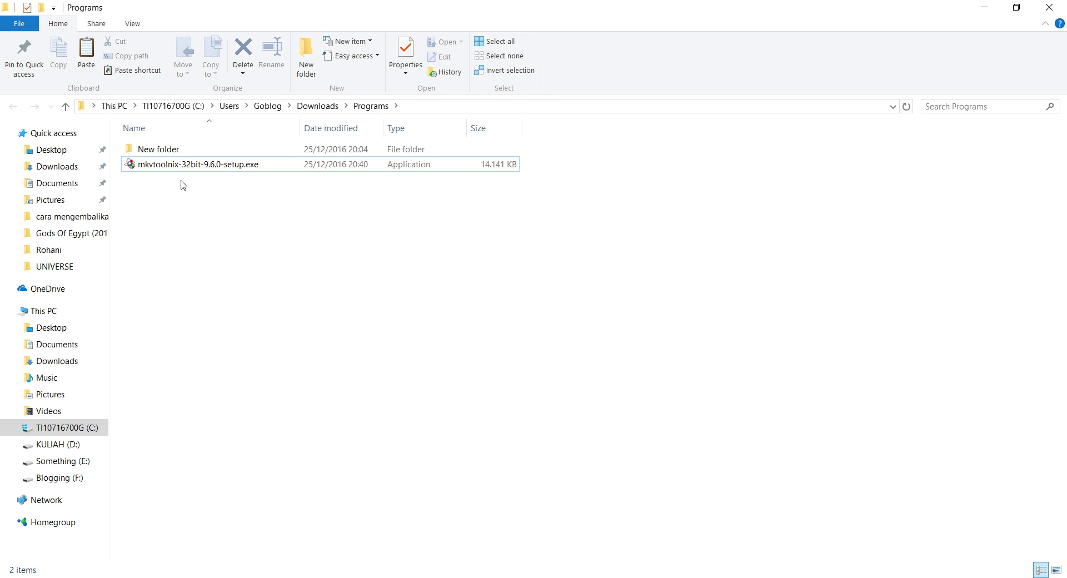
Run mkvtoolnix-32bit-9.6.0-setup.exe with English as the installer language and continue past the welcome page to the install location.
right_click(178, 171)
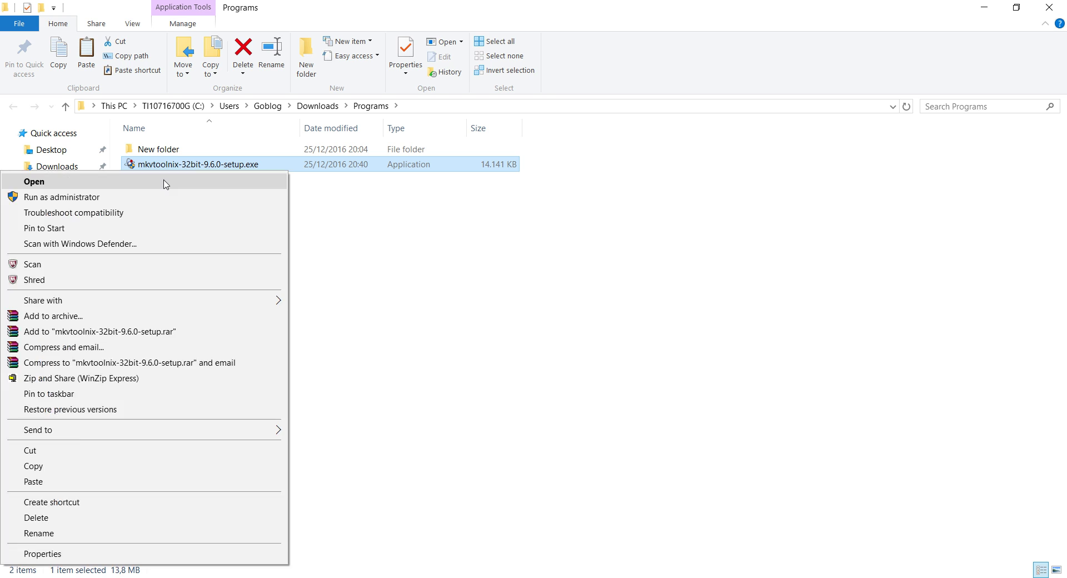
left_click(165, 183)
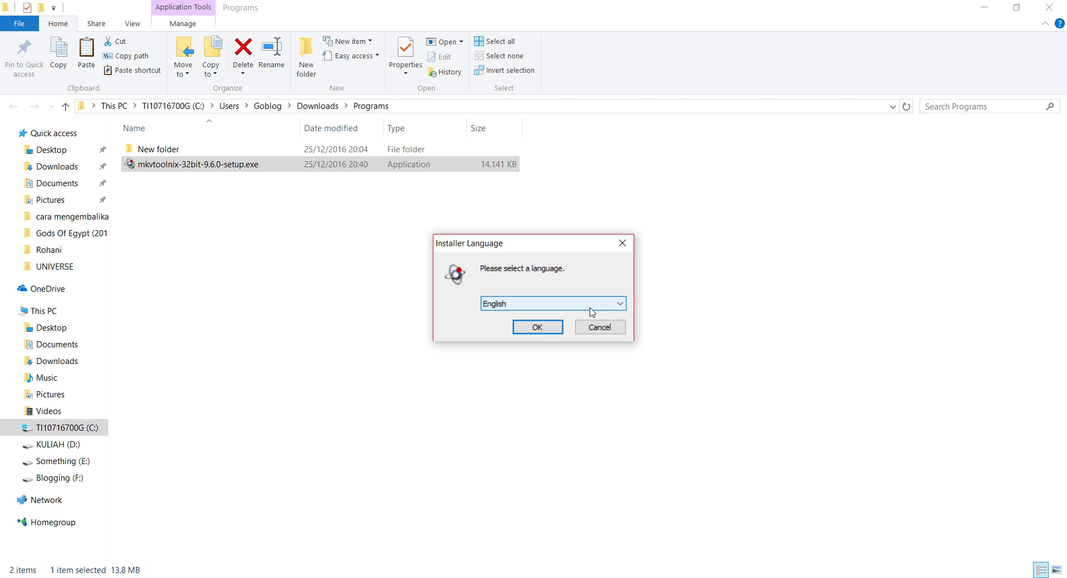
left_click_drag(512, 243, 485, 246)
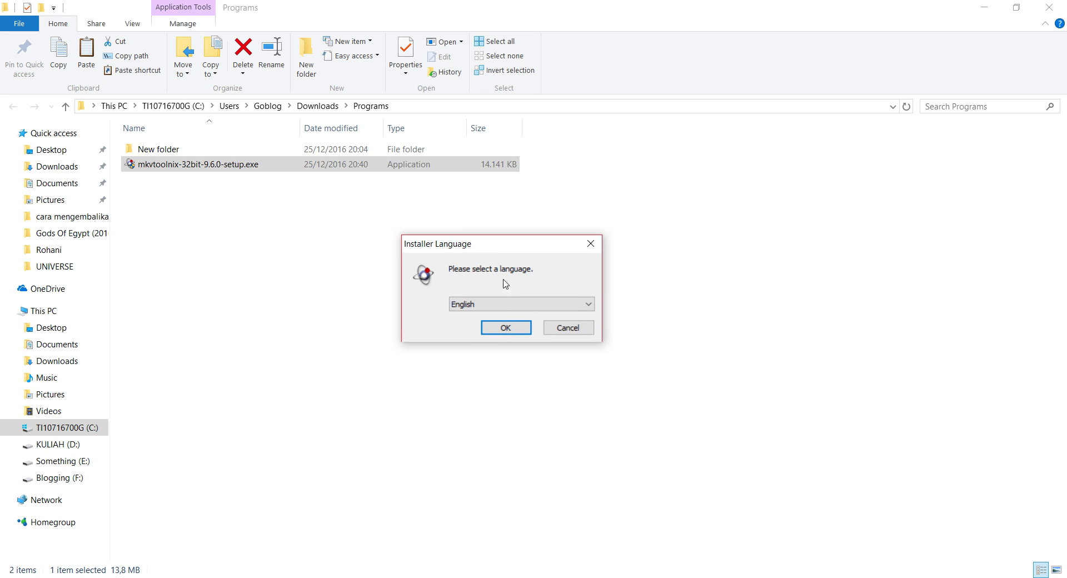
left_click(525, 303)
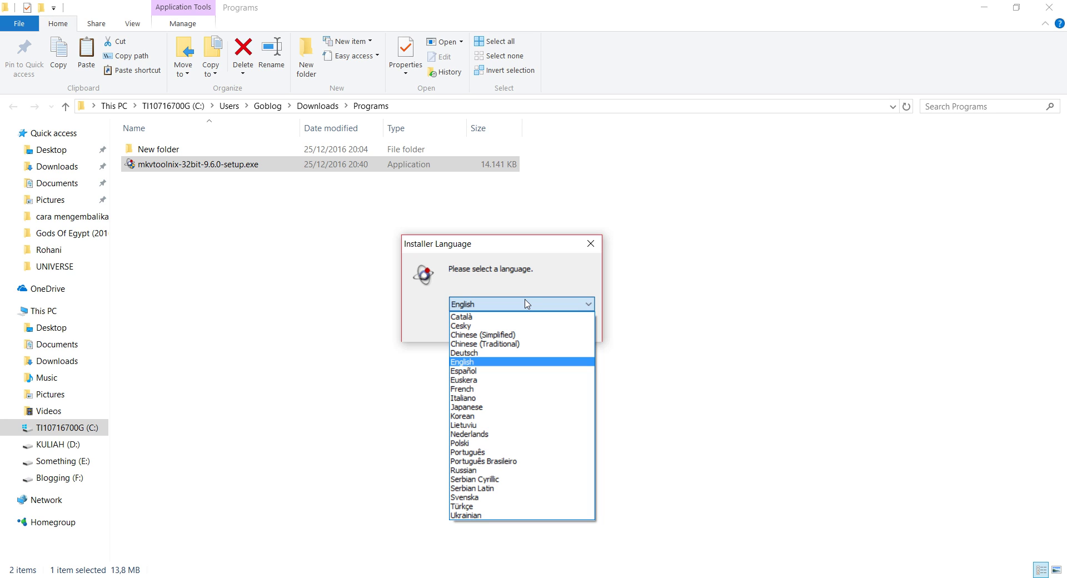
left_click(561, 269)
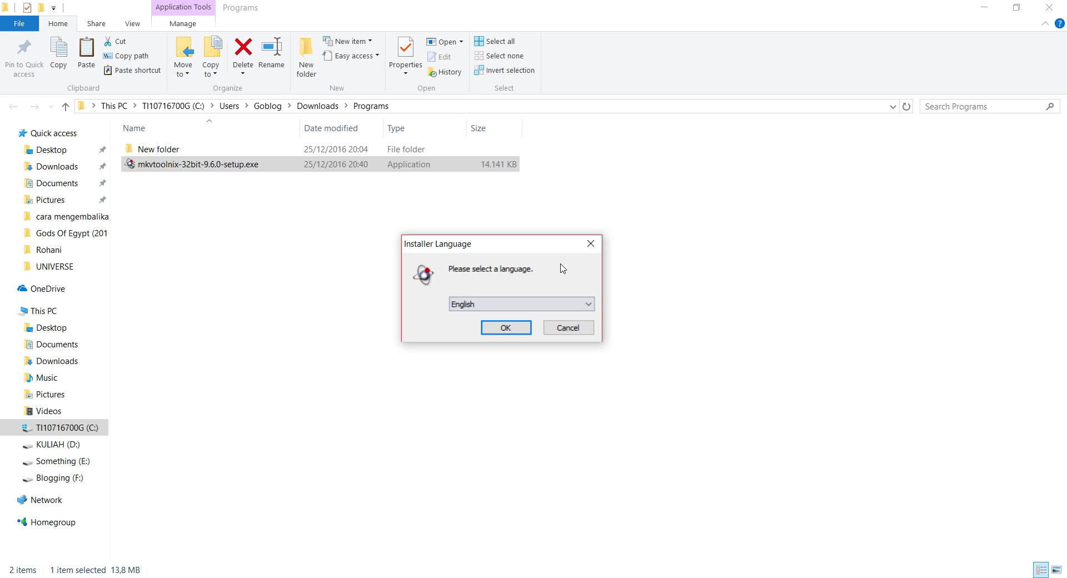
left_click(506, 329)
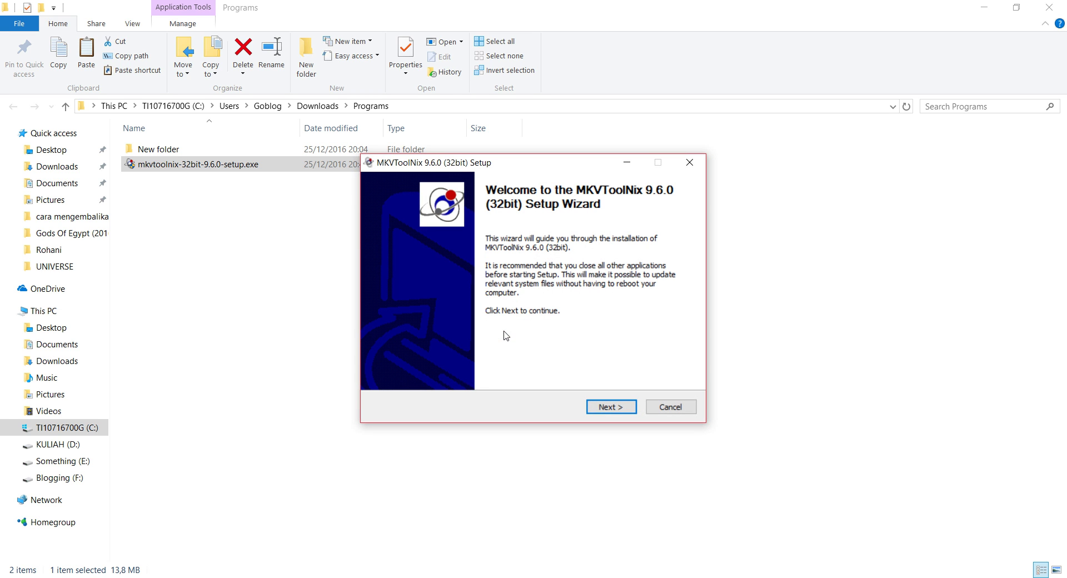
left_click(611, 409)
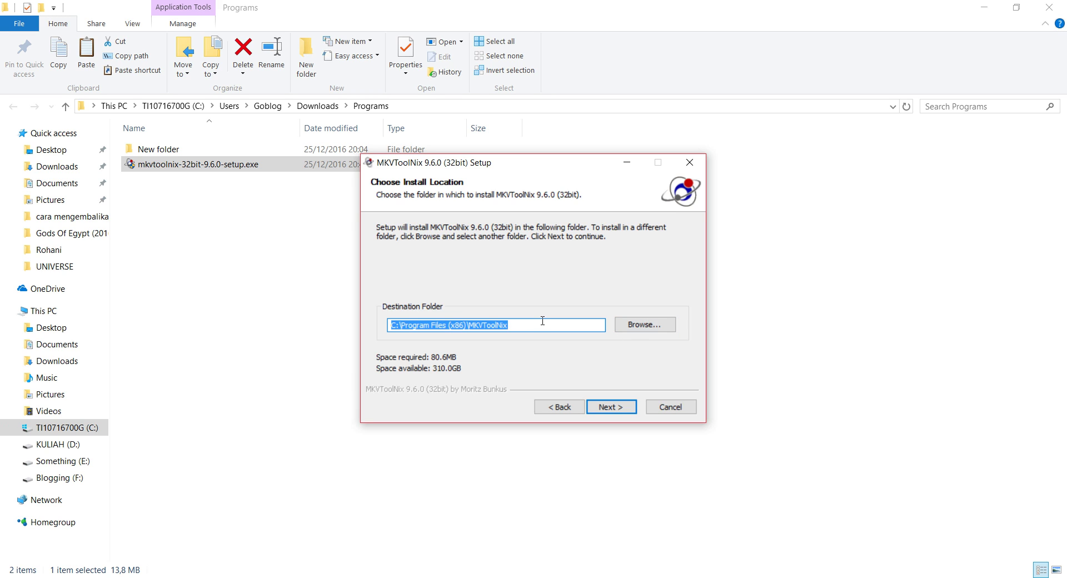
left_click(642, 329)
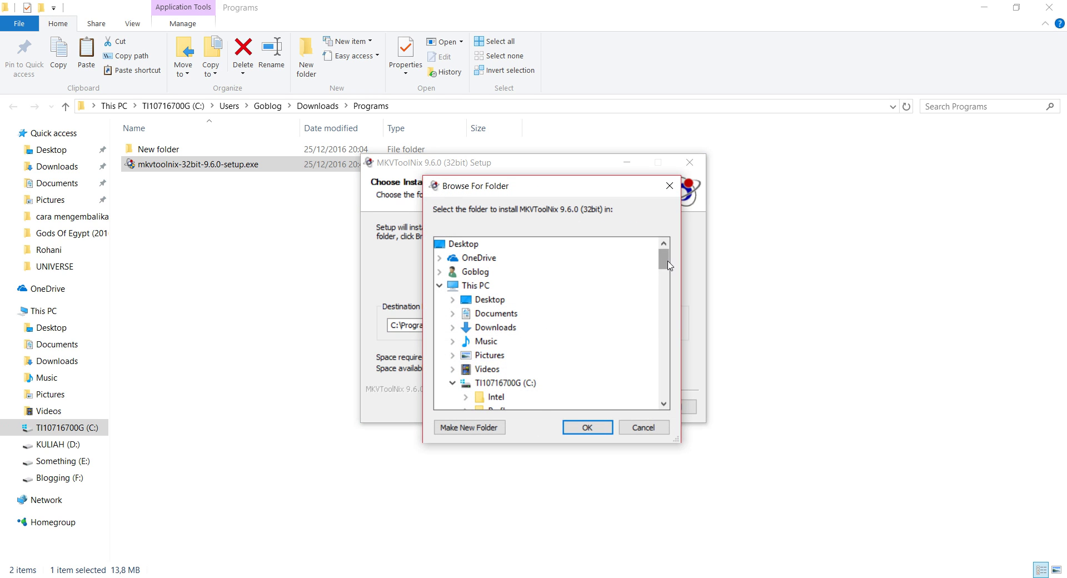
left_click_drag(670, 265, 594, 467)
left_click_drag(664, 258, 648, 429)
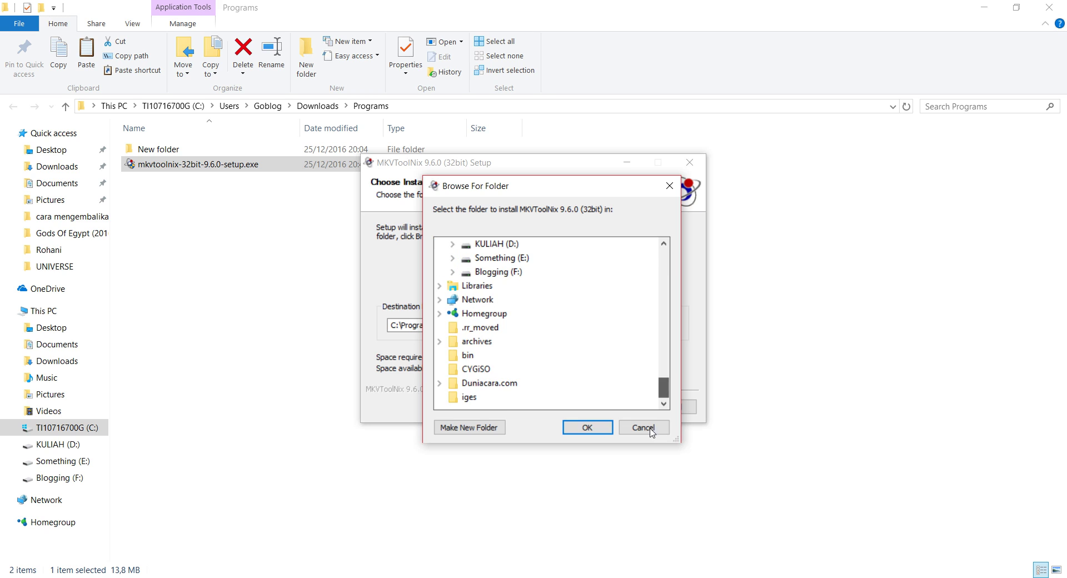
left_click(656, 433)
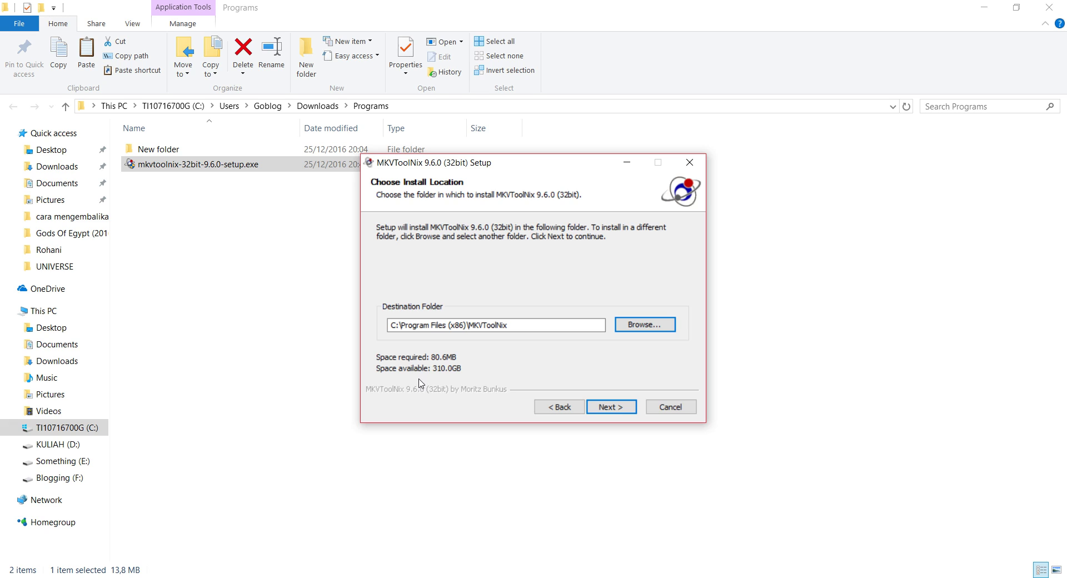
Install MKVToolNix with the default destination and Start Menu folders, add a desktop shortcut, and finish the setup wizard.
left_click(611, 407)
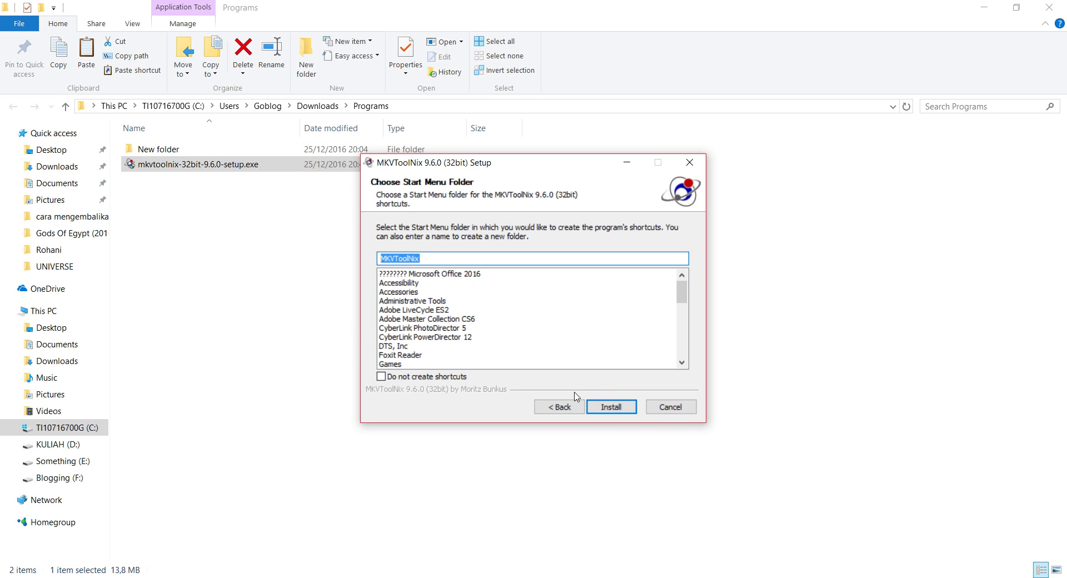
left_click(605, 408)
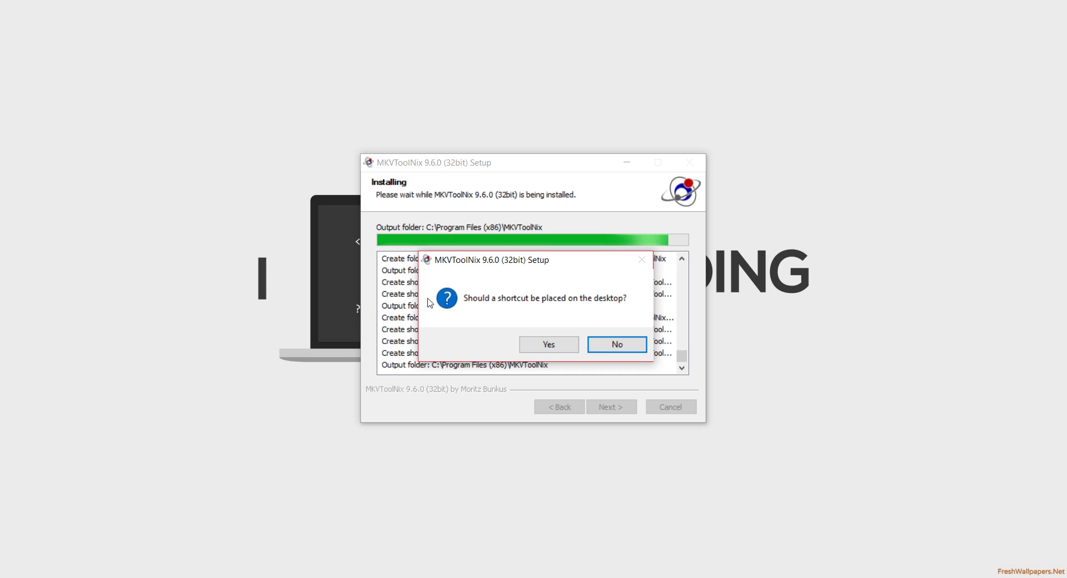
left_click(560, 346)
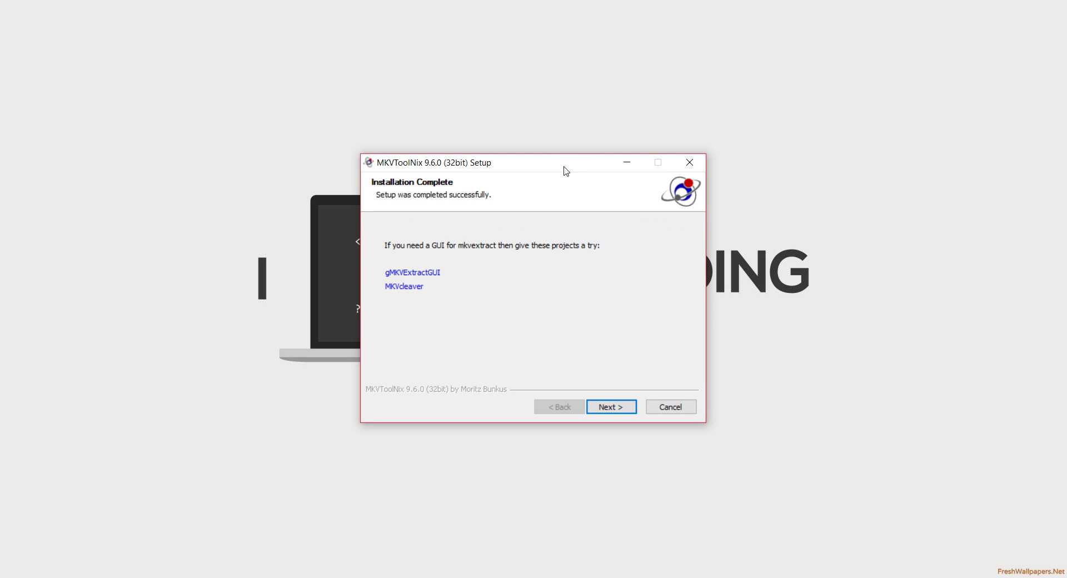
left_click_drag(566, 170, 564, 162)
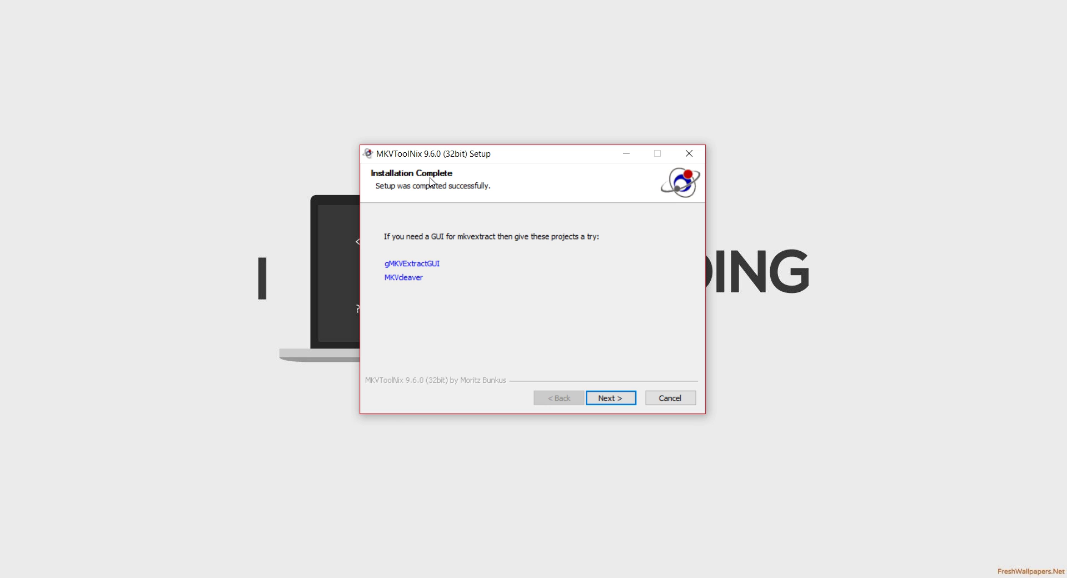
left_click(611, 399)
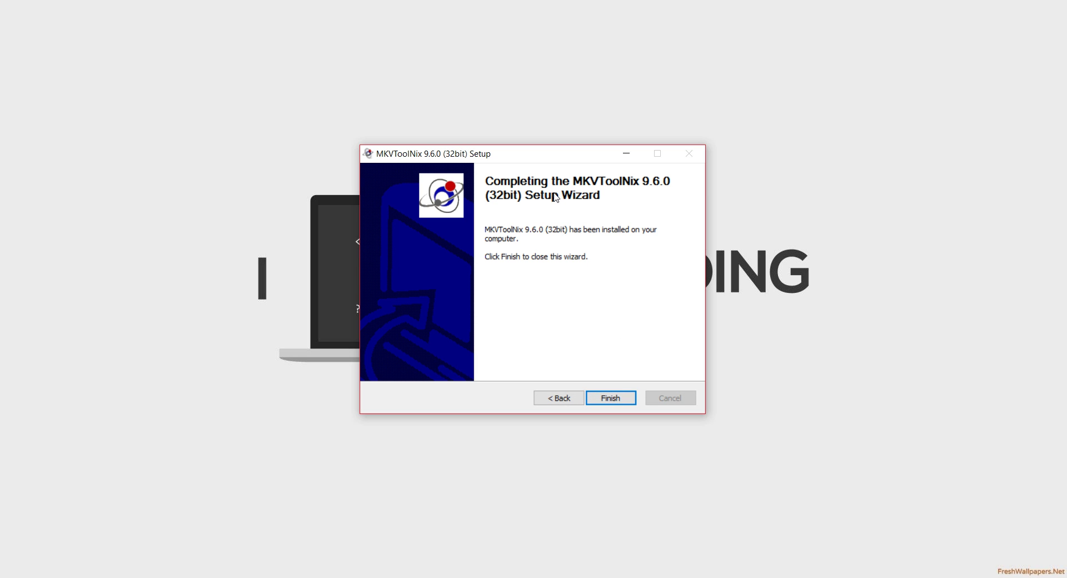
left_click_drag(535, 162, 534, 134)
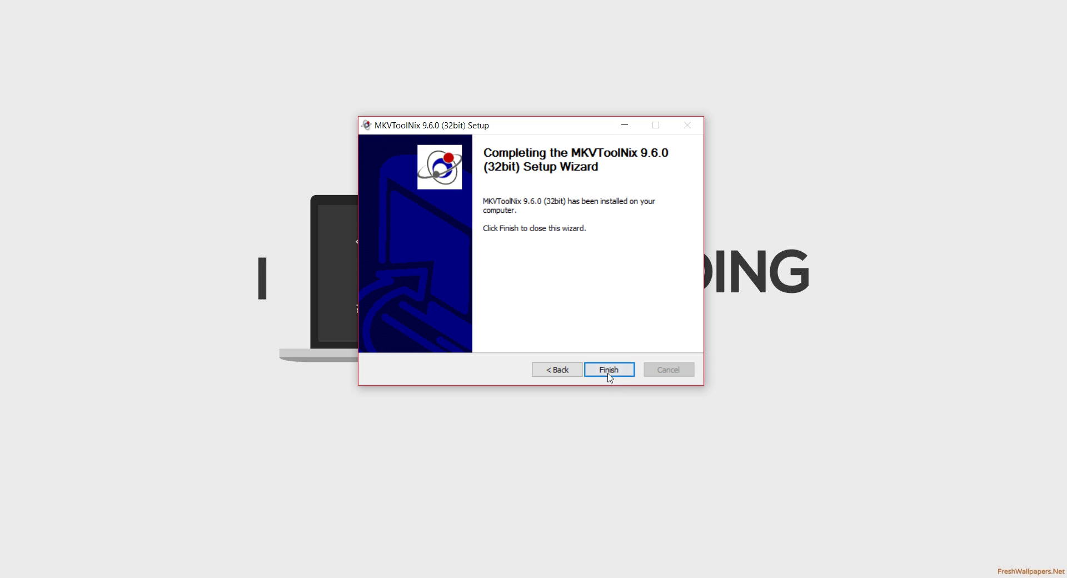
left_click(611, 372)
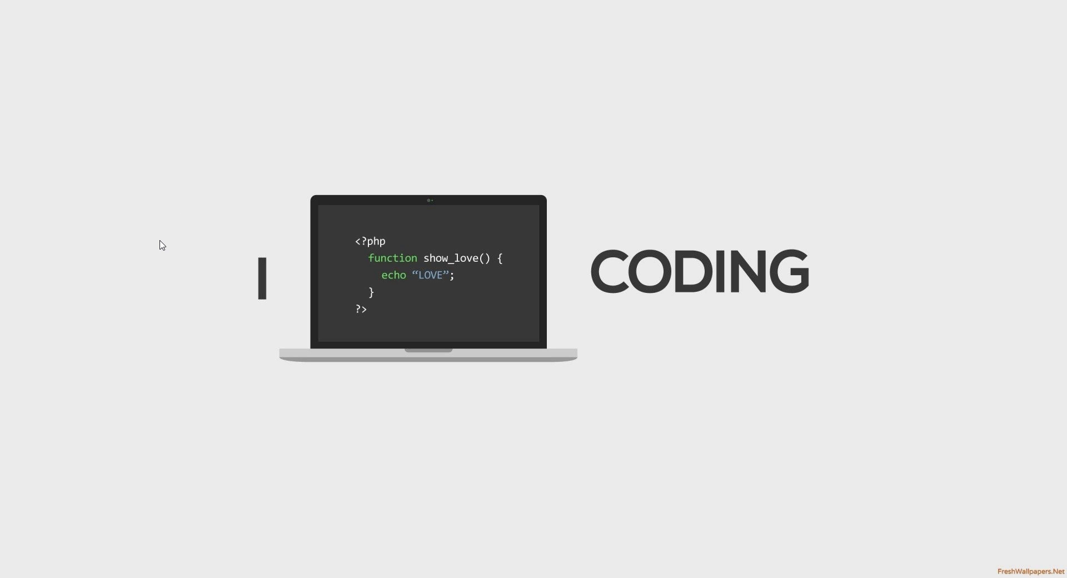
Launch the newly installed MKVToolNix GUI and place its window near the middle of the desktop.
key("super")
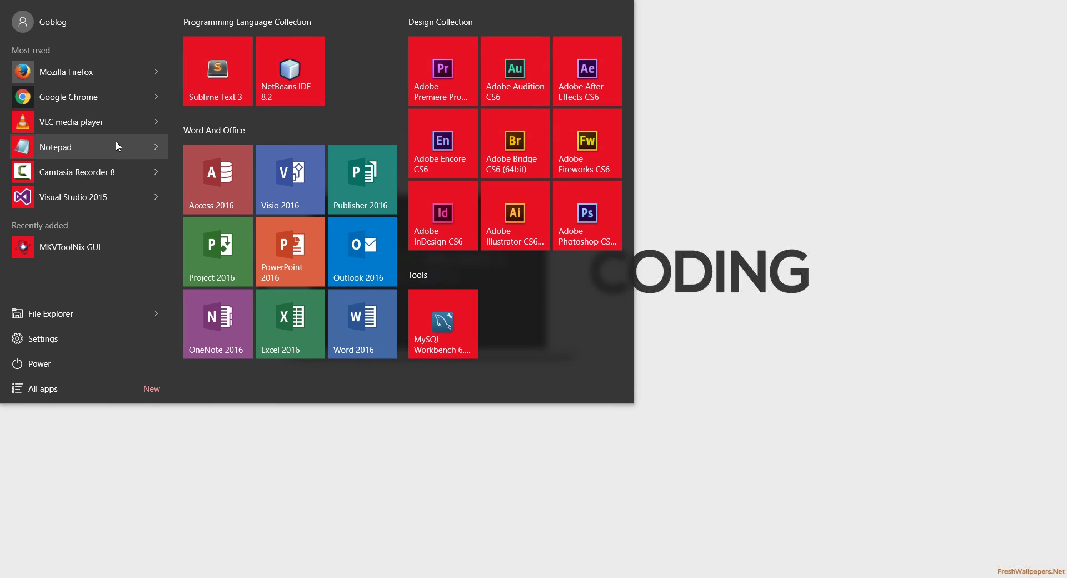
left_click(73, 252)
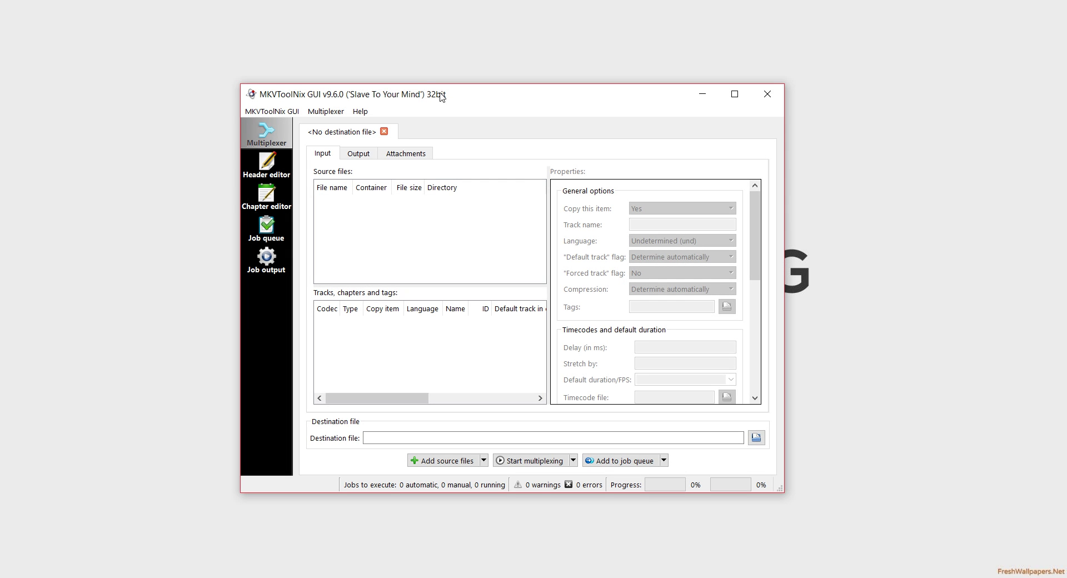
left_click_drag(466, 99, 490, 88)
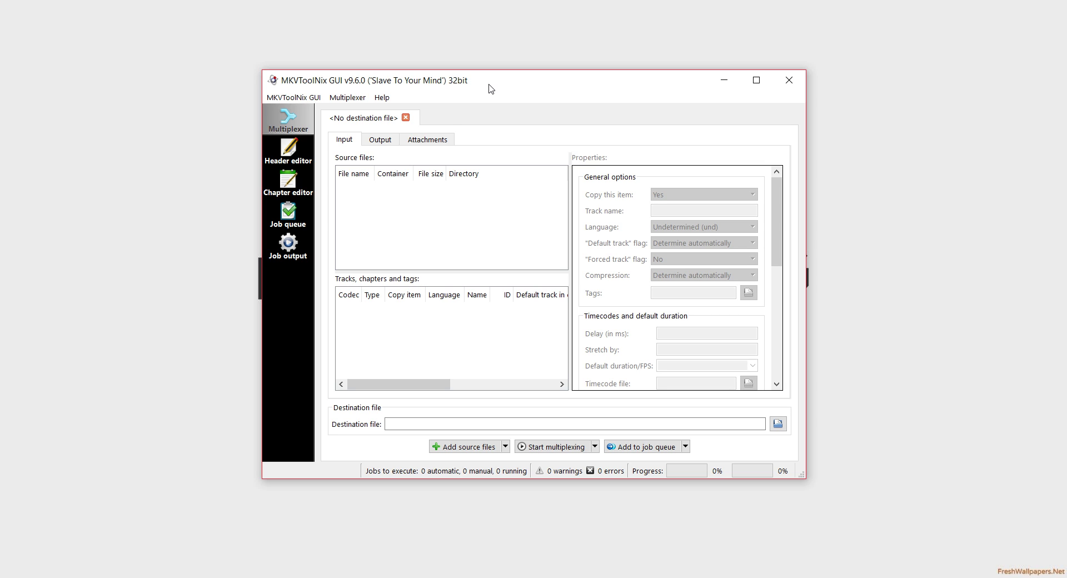
Add Gods.Of.Egypt.2016.720p.BluRay.x264.mp4 and the subtitle Gods.of.Egypt.2016.SEMUA.BluRay.BRRip.720p.1080p.KUNING.srt as source files in the multiplexer.
left_click(451, 451)
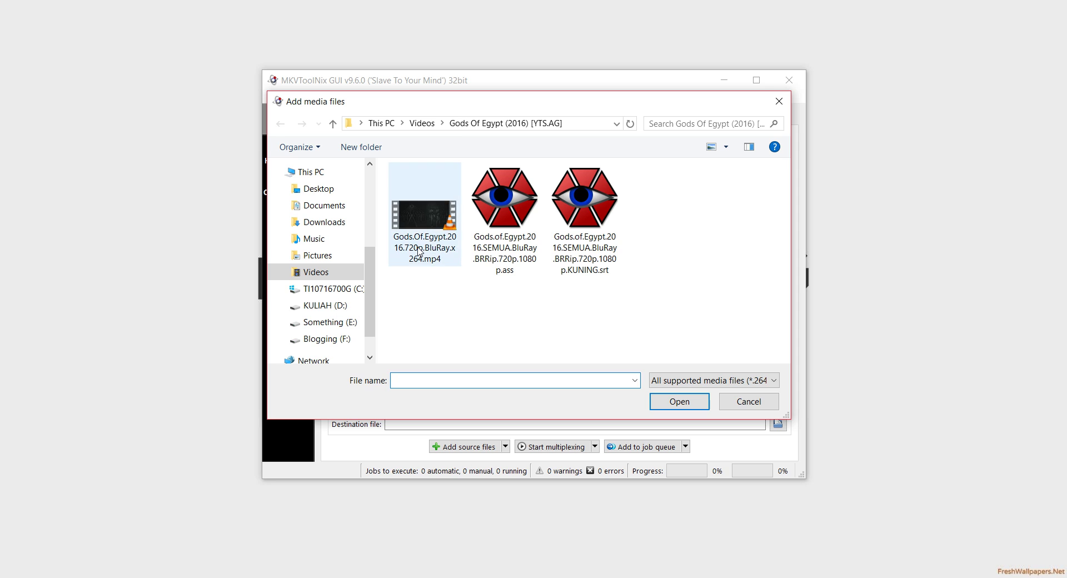
left_click_drag(443, 106, 314, 152)
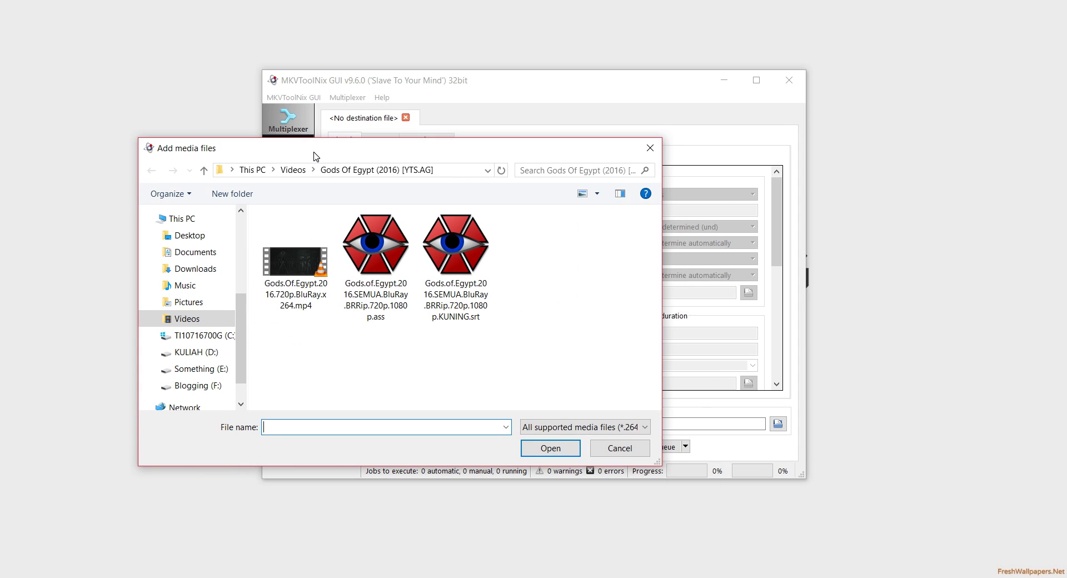
left_click(319, 298)
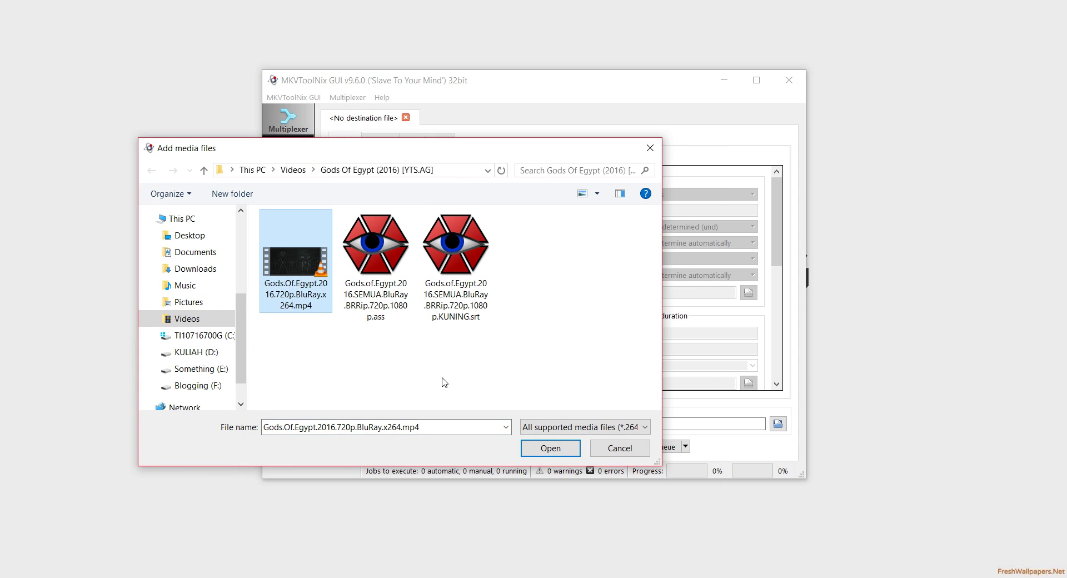
left_click(386, 296, "ctrl")
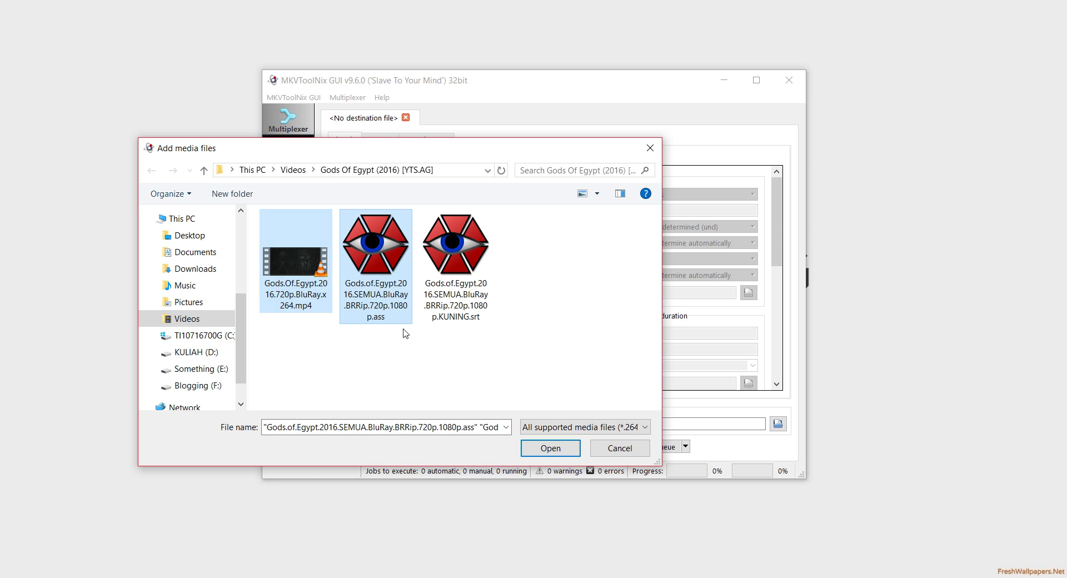
left_click(289, 286)
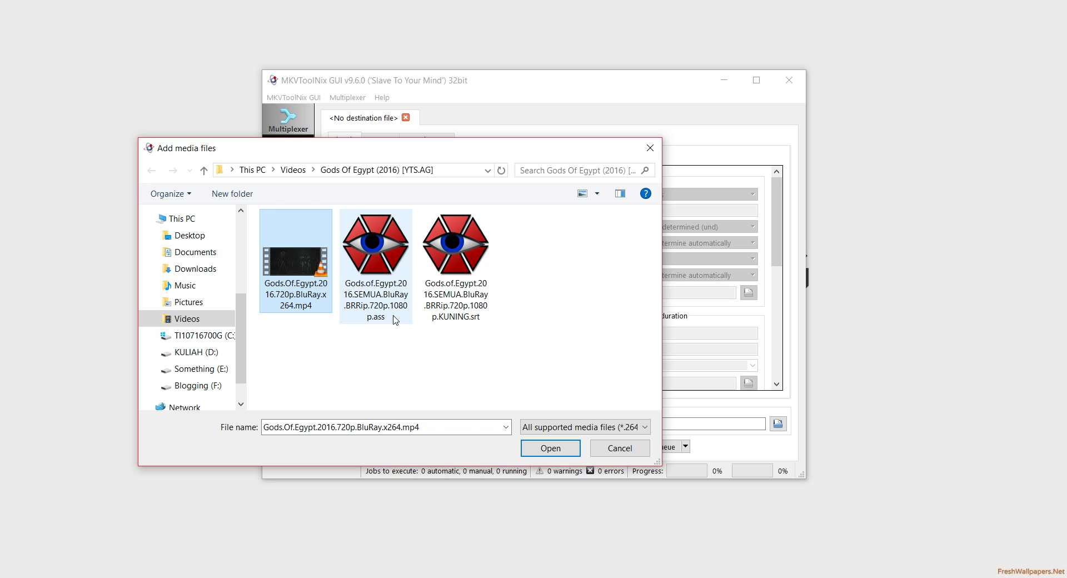
left_click(462, 314, "ctrl")
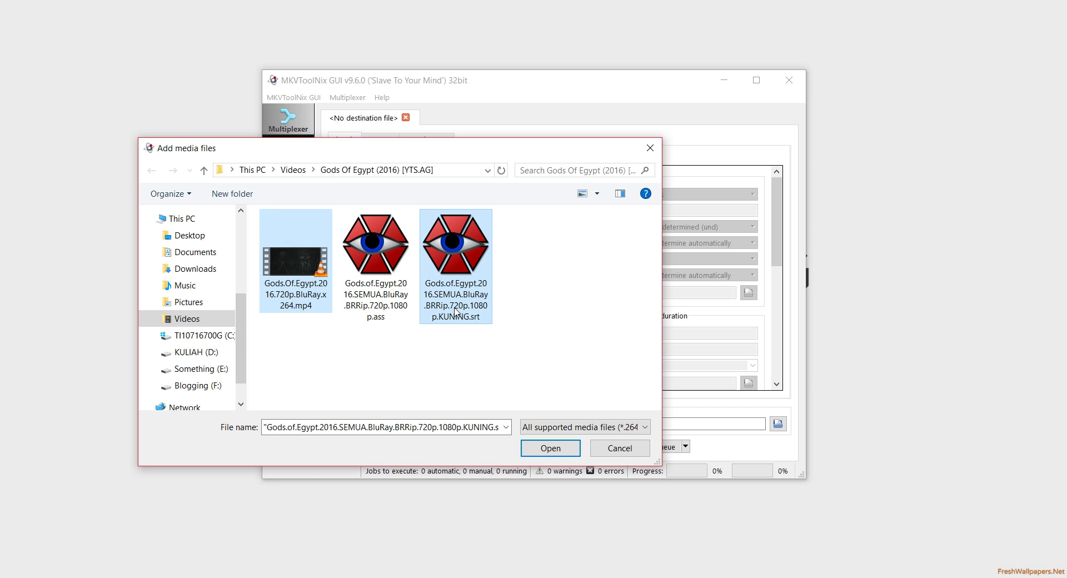
left_click(551, 448)
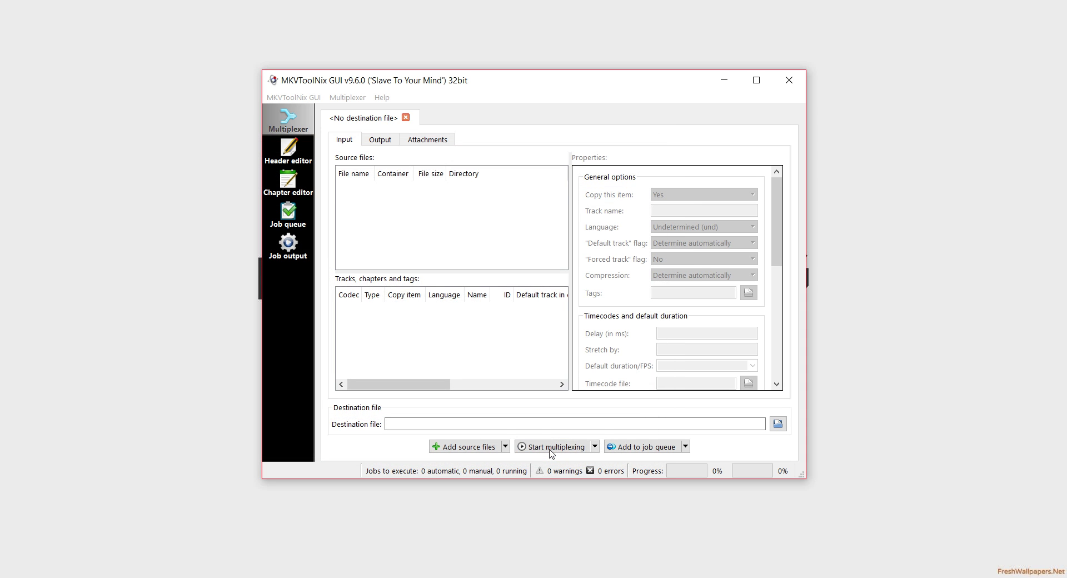
Check the movie and subtitle entries among the source files, widening the list to show the full subtitle file name.
left_click(393, 197)
left_click(382, 186)
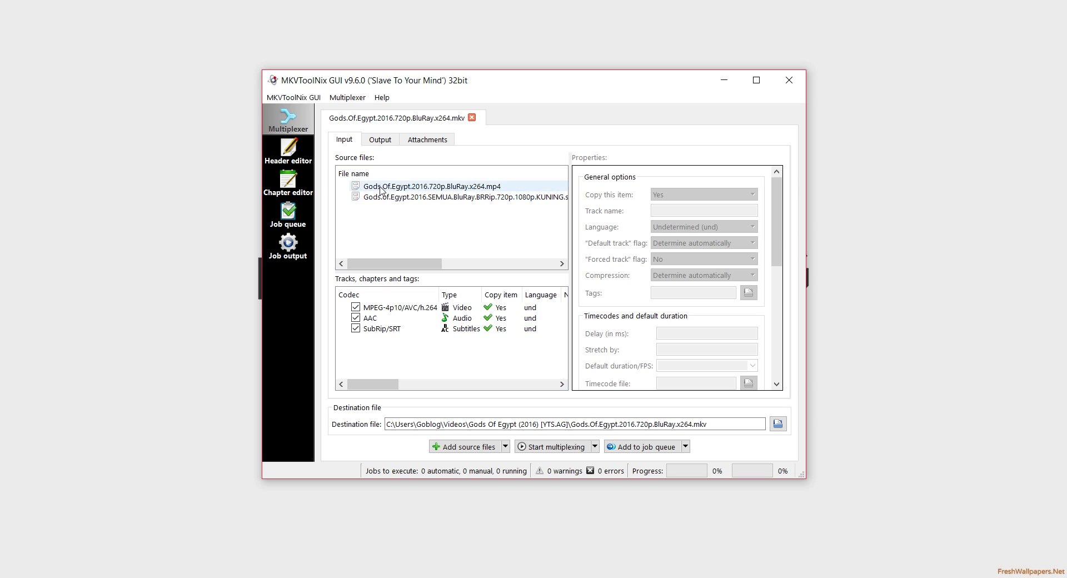
left_click(392, 197)
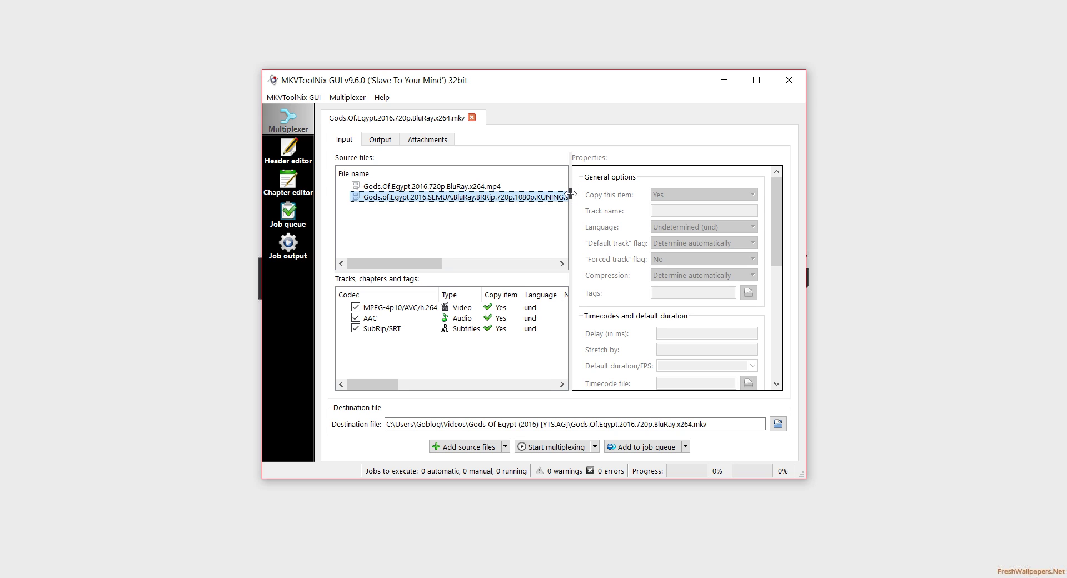
left_click_drag(570, 196, 623, 196)
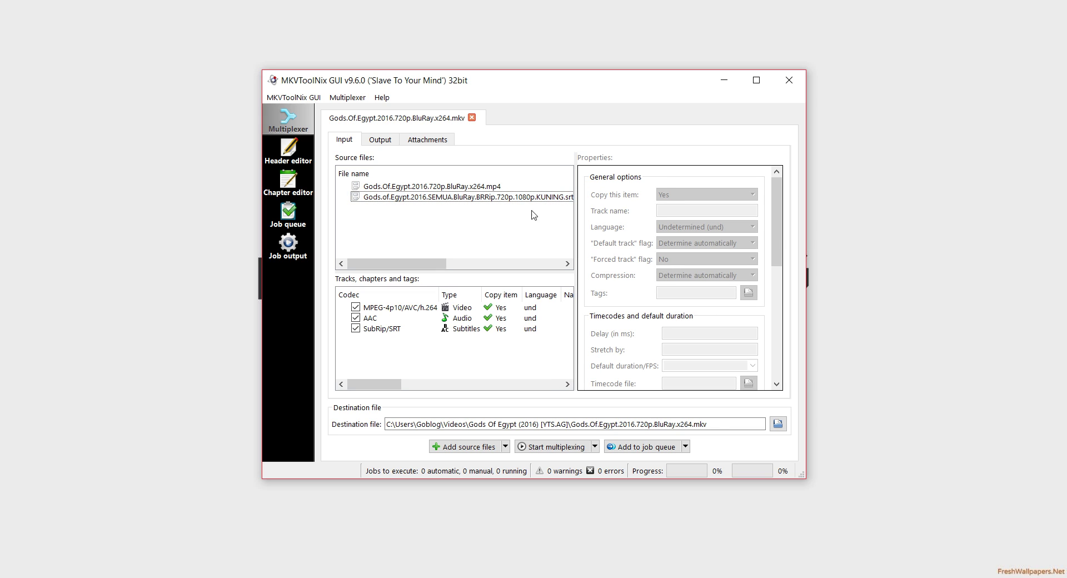
left_click(502, 188)
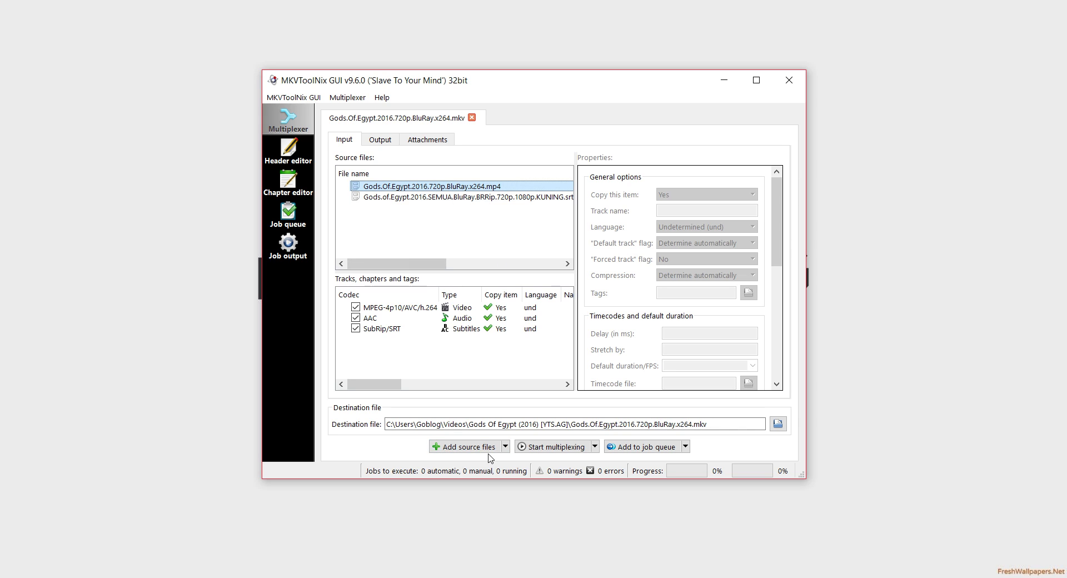
left_click(415, 425)
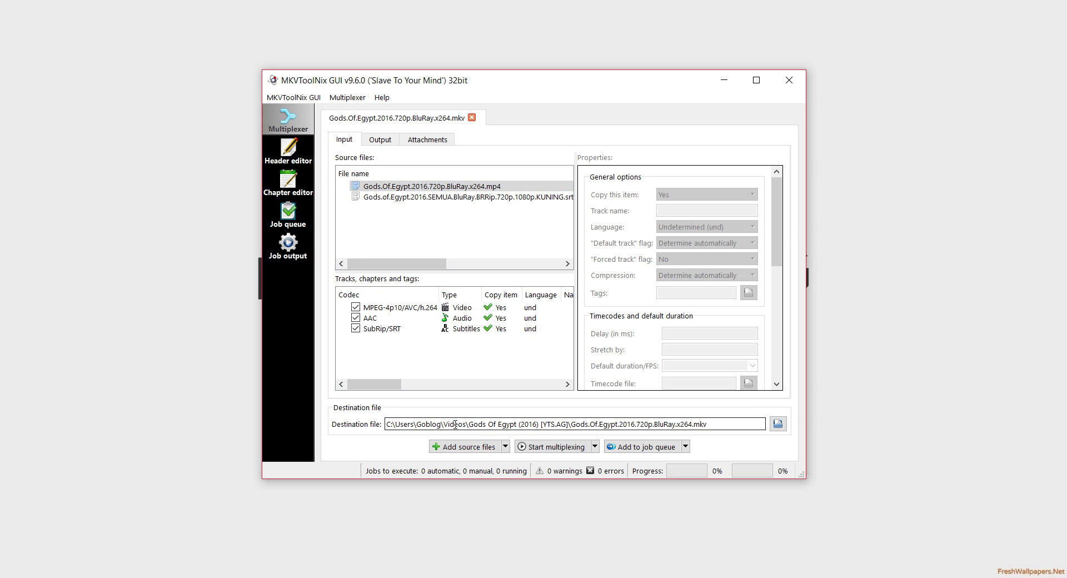
left_click(777, 424)
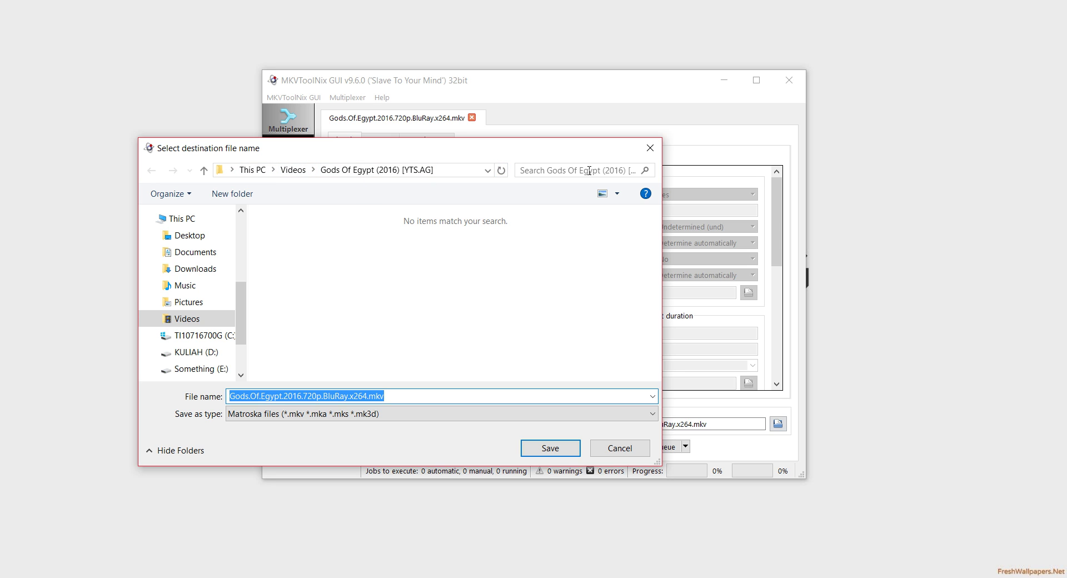
left_click(650, 148)
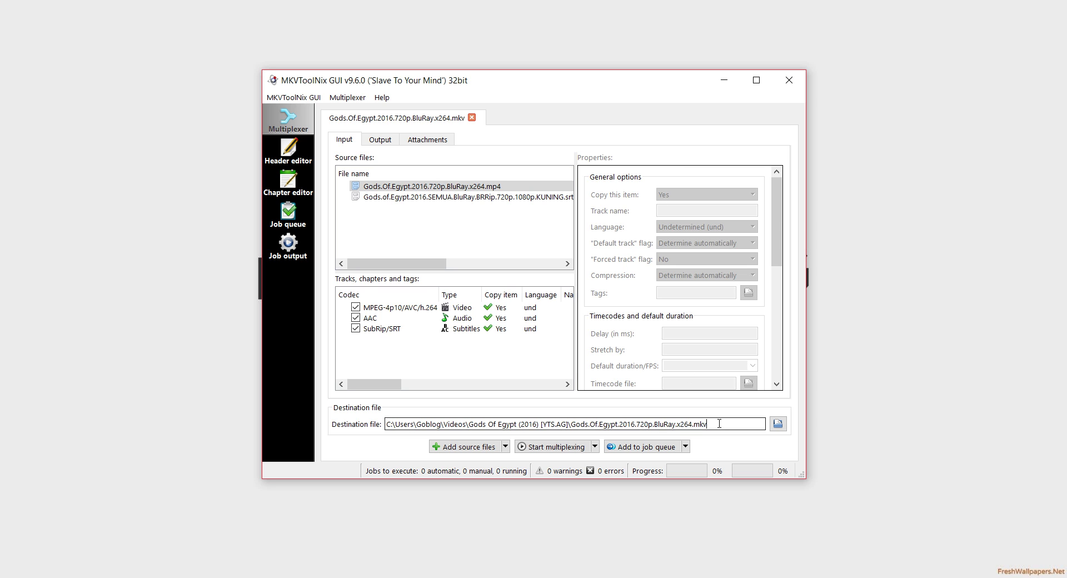
left_click_drag(716, 424, 630, 419)
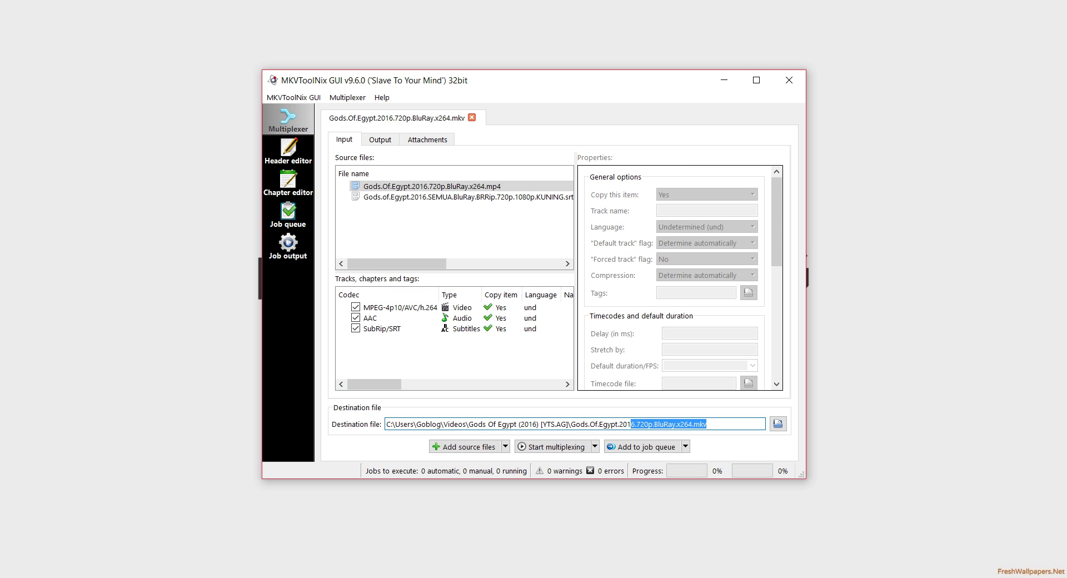
In File Explorer, create a folder named hasil edit inside Gods Of Egypt (2016) [YTS.AG], open it, and return to MKVToolNix.
left_click(78, 1)
left_click(97, 48)
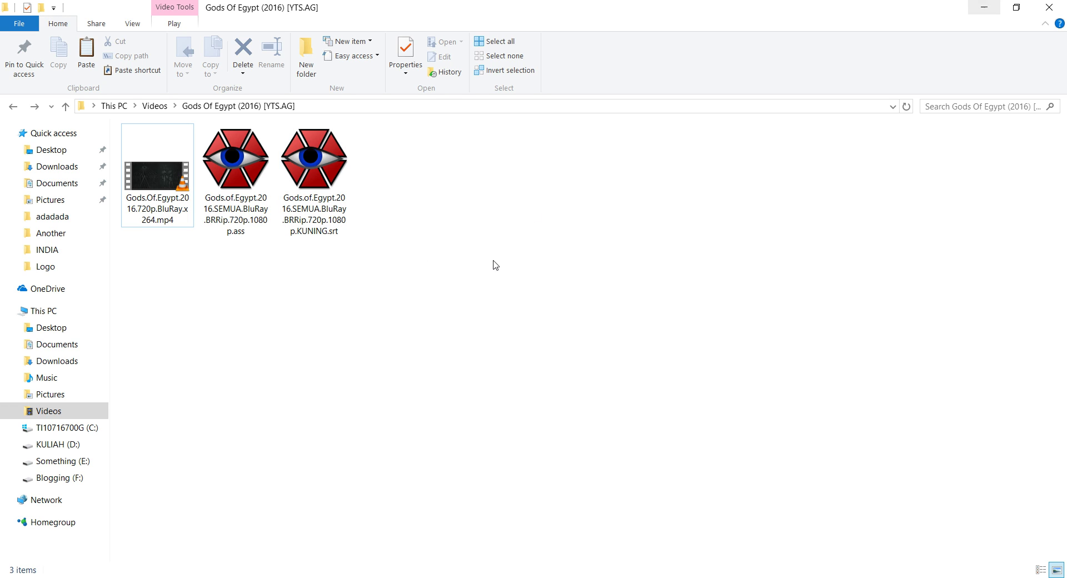
key("ctrl+shift+n")
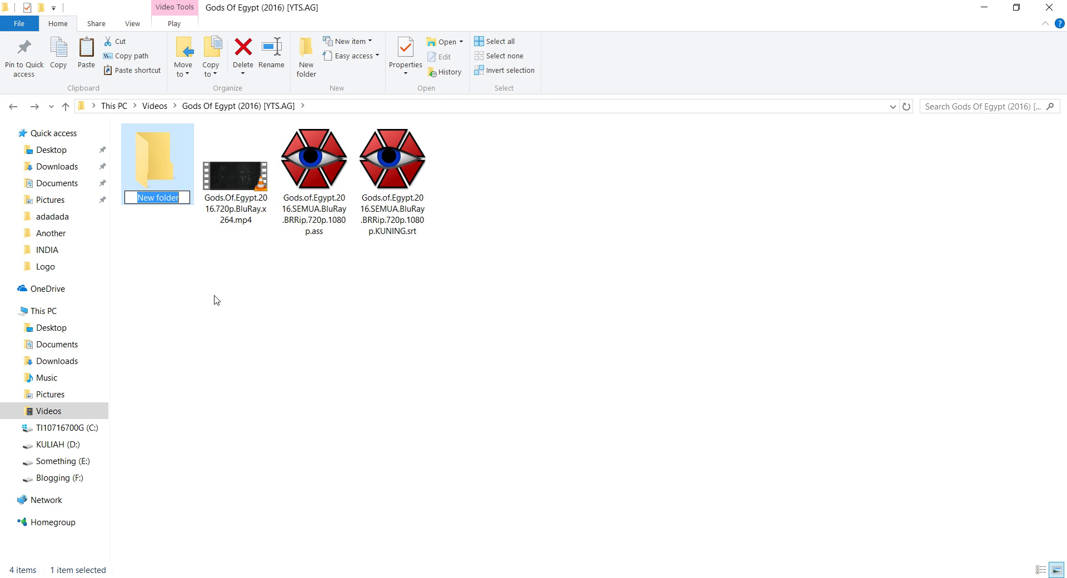
type("hasil edit")
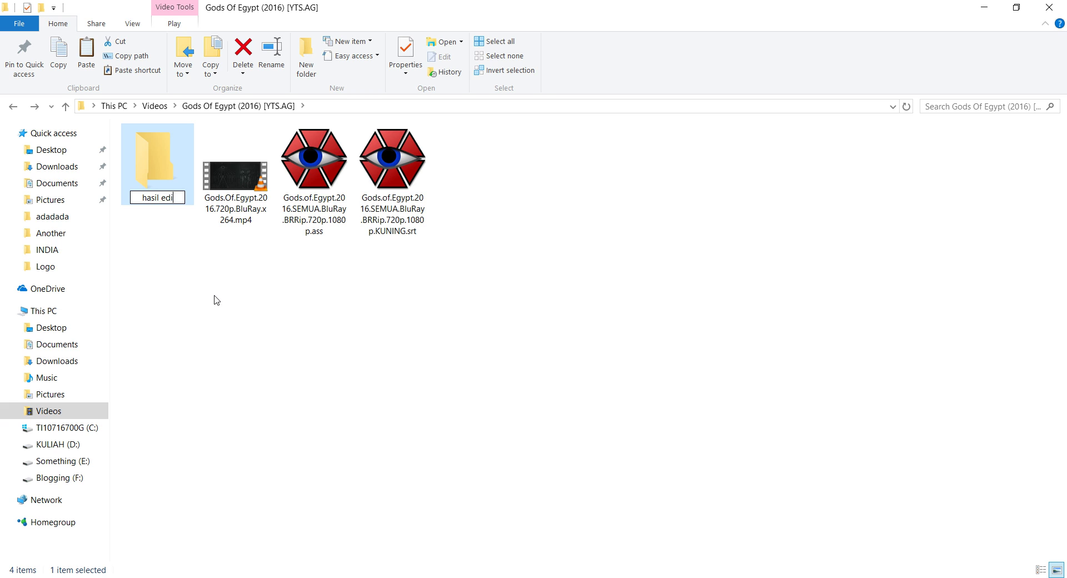
key("Return")
key("Return")
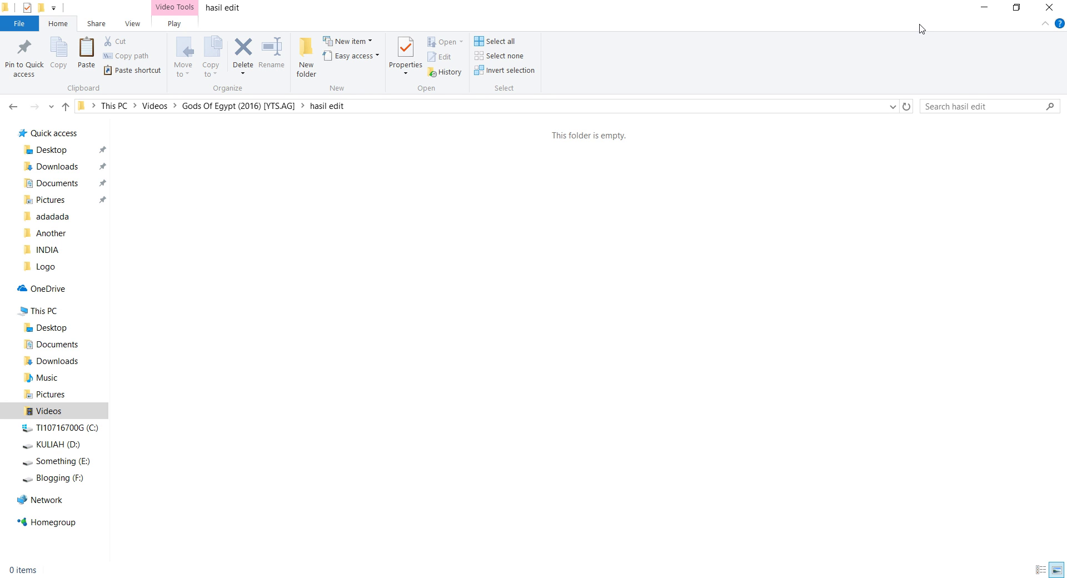
left_click(984, 8)
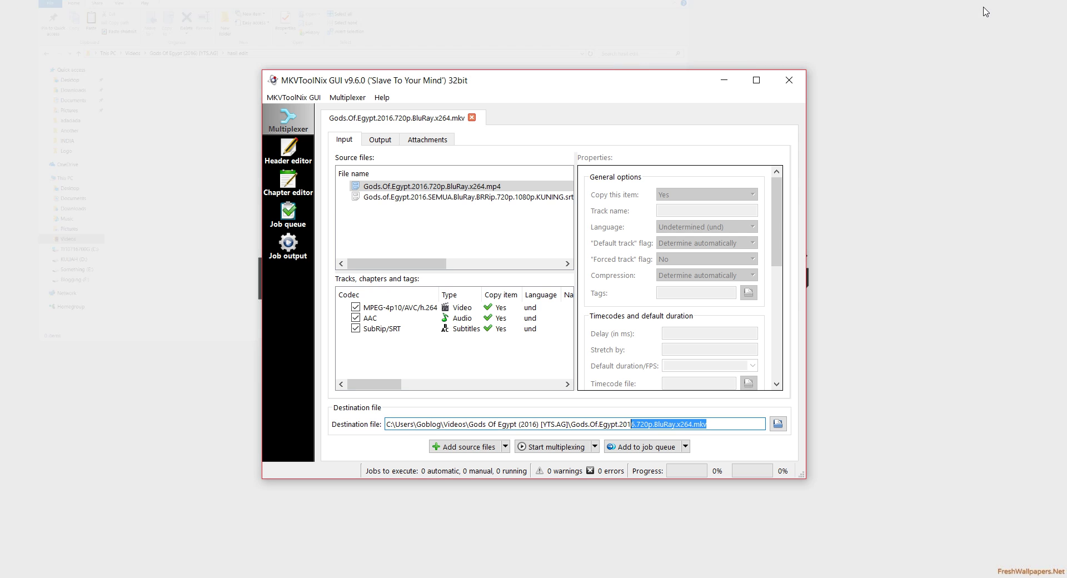
Set the destination file to Gods.Of.Egypt.2016.720p.BluRay.x264.mkv inside the hasil edit folder.
left_click(776, 424)
double_click(333, 280)
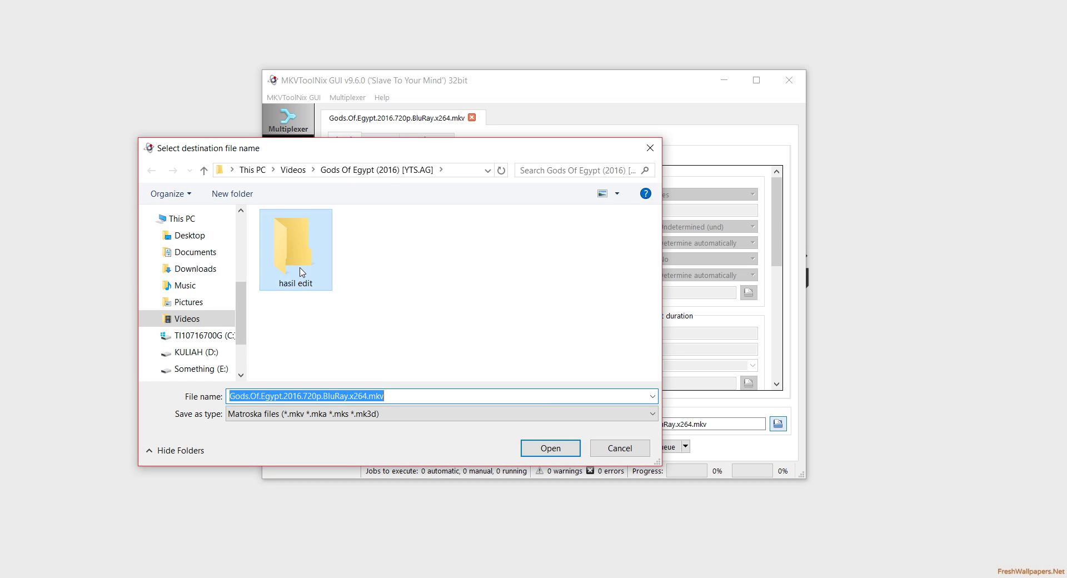
left_click(549, 448)
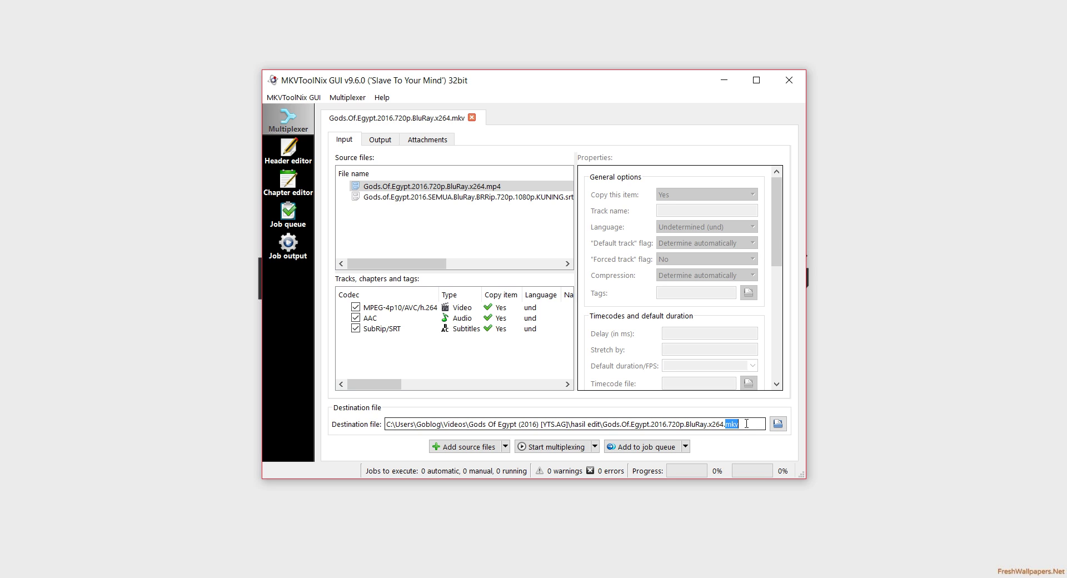
Try mpg in place of the destination file's mkv extension and clear the extension.
type("mpg")
key("BackSpace")
key("BackSpace")
key("BackSpace")
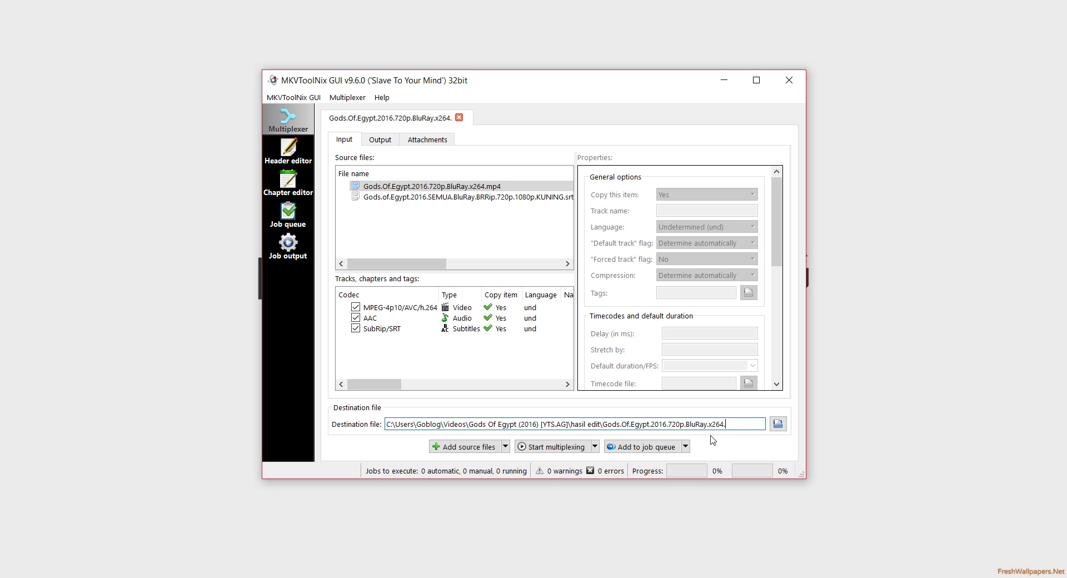
key("BackSpace")
key("BackSpace")
key("BackSpace")
Switch to File Explorer and go to the Gods Of Egypt (2016) [YTS.AG] folder to check the original movie file's extension.
left_click(125, 1)
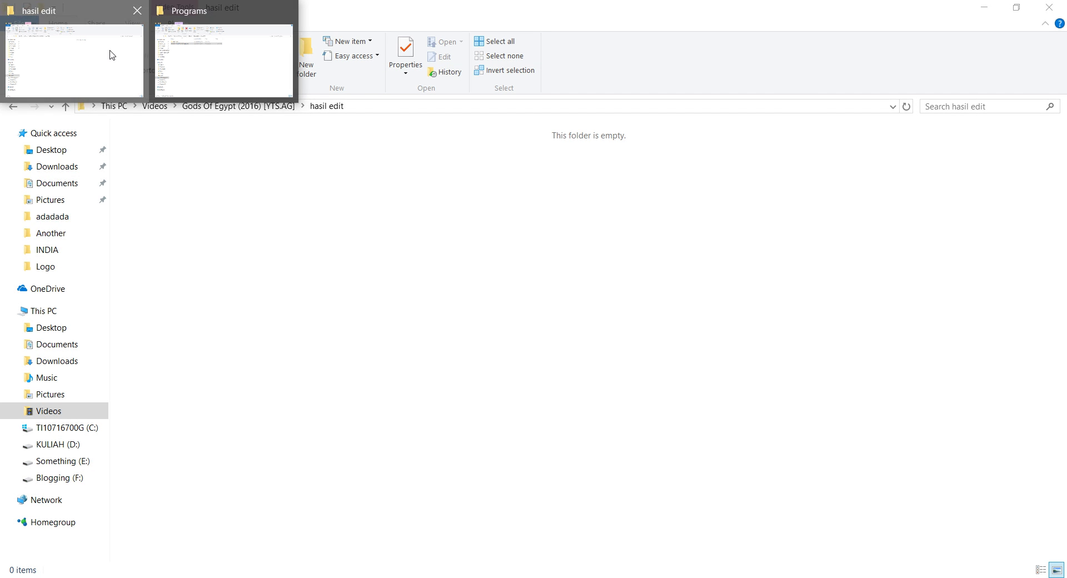
left_click(110, 53)
left_click(243, 106)
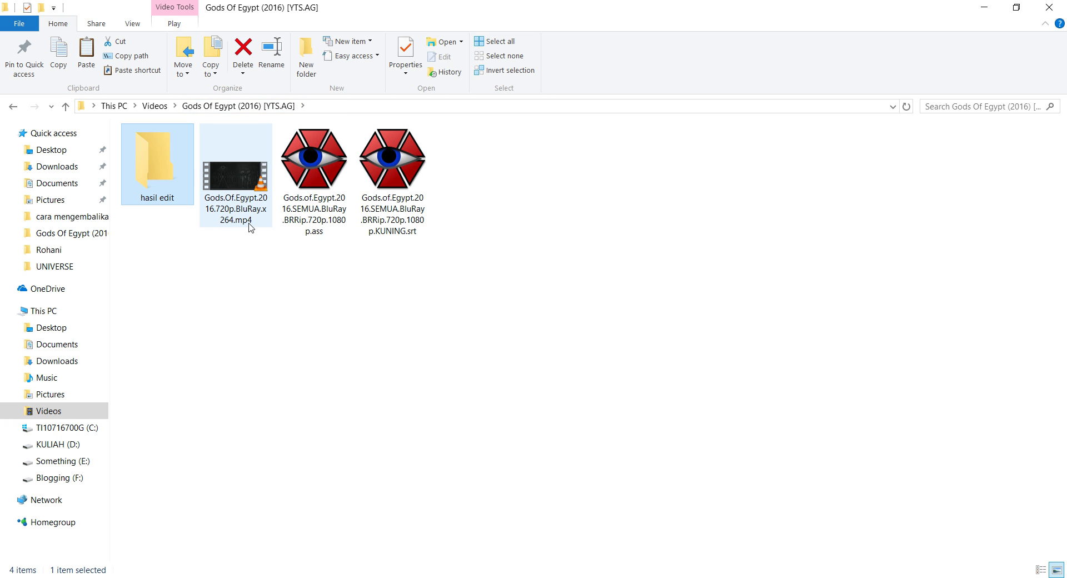
Return to MKVToolNix, give the destination file the mp4 extension, multiplex the movie with its subtitle, and view the job output.
key("alt+Tab")
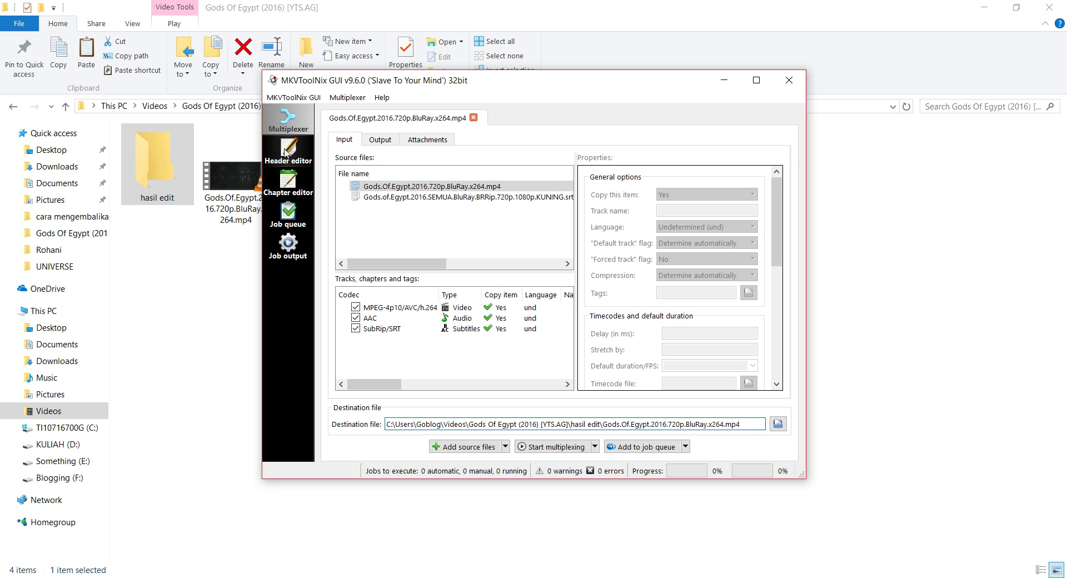
left_click(284, 191)
left_click(289, 119)
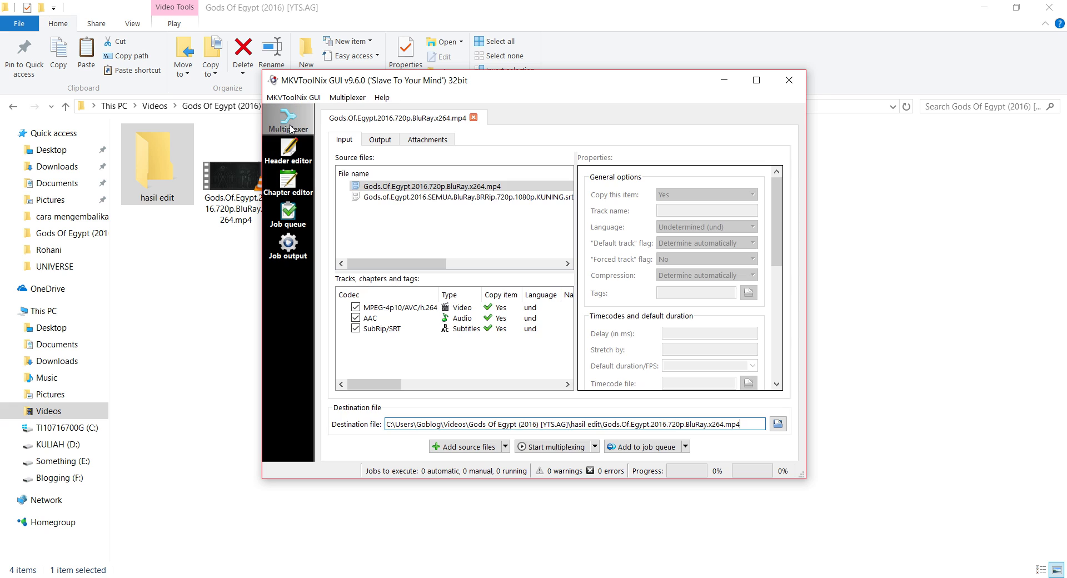
left_click(551, 451)
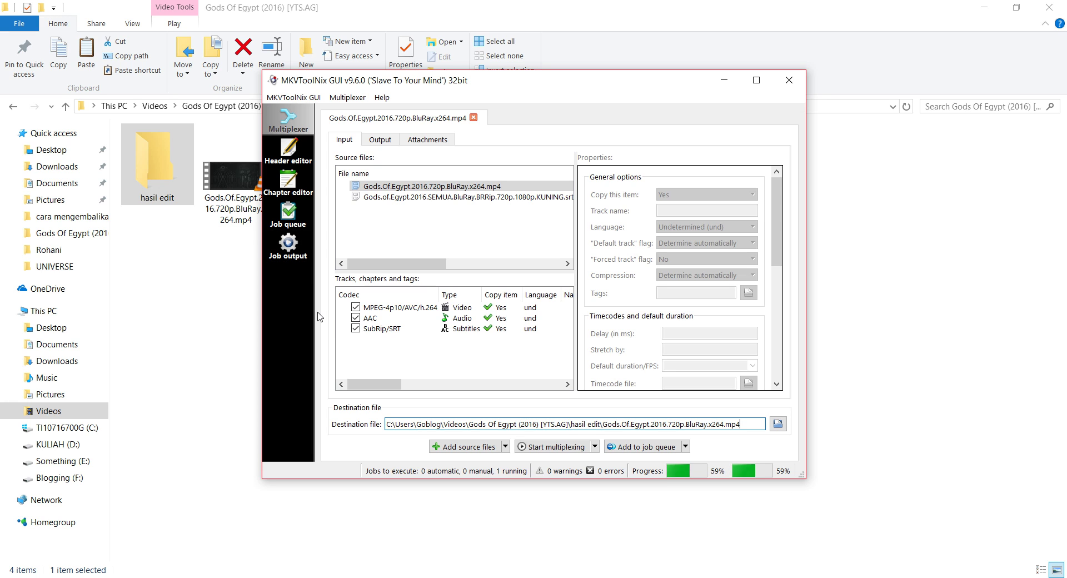
left_click(293, 258)
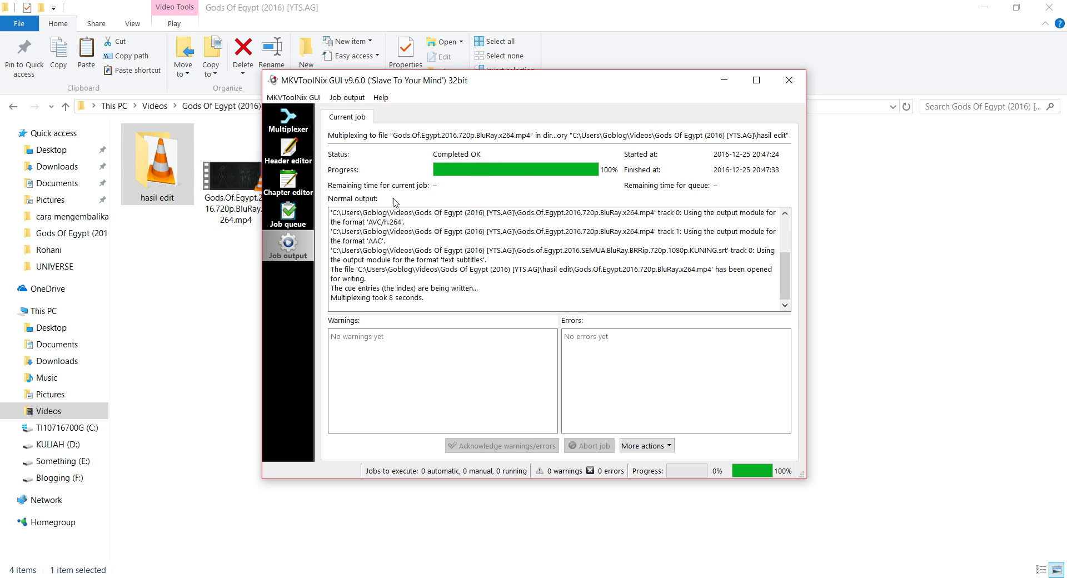
Close MKVToolNix and play the merged Gods.Of.Egypt.2016.720p.BluRay.x264.mp4 from the hasil edit folder.
left_click(788, 81)
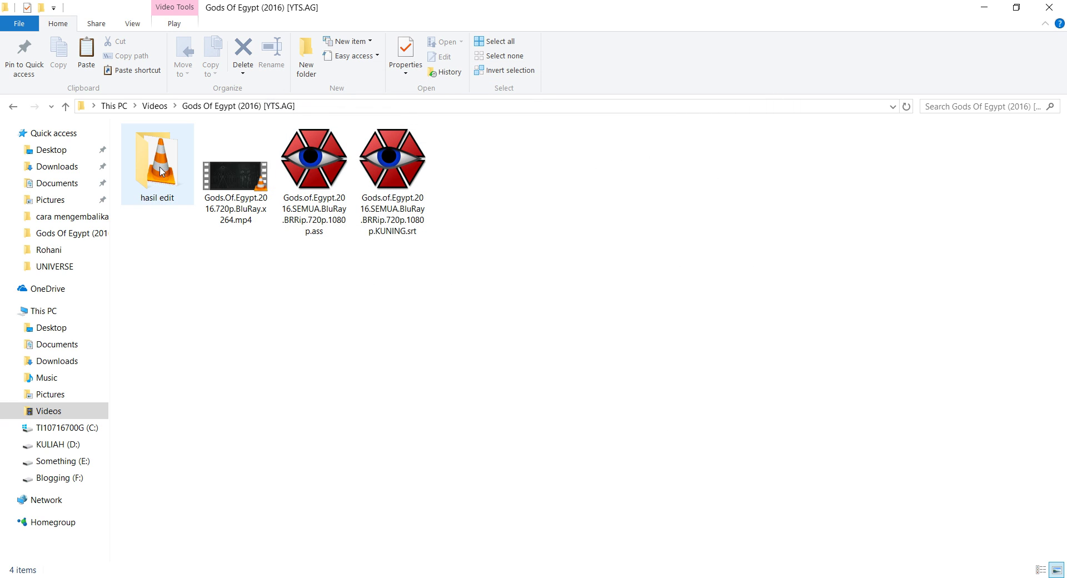
double_click(161, 186)
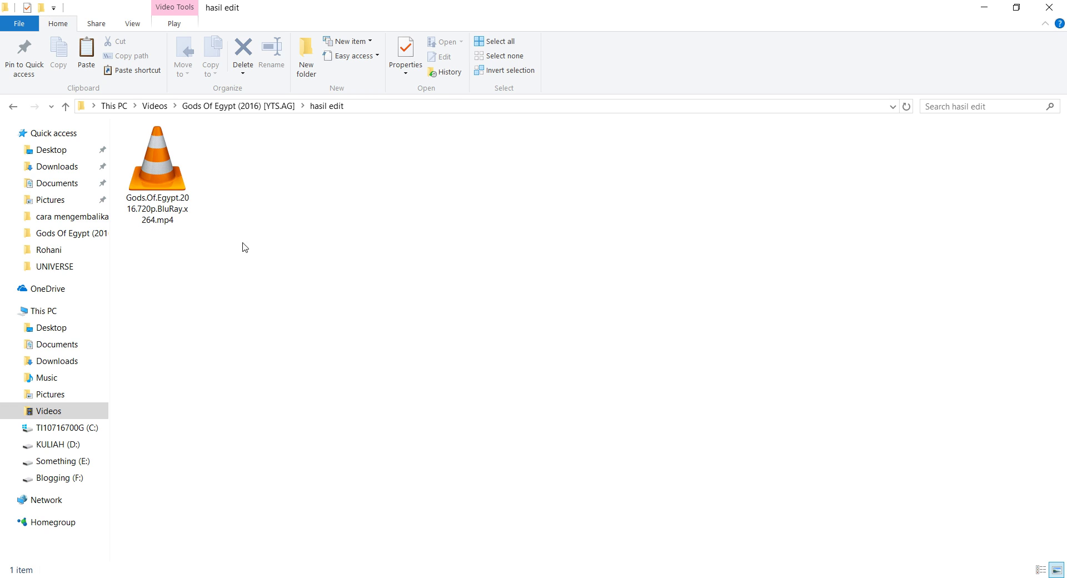
left_click(162, 204)
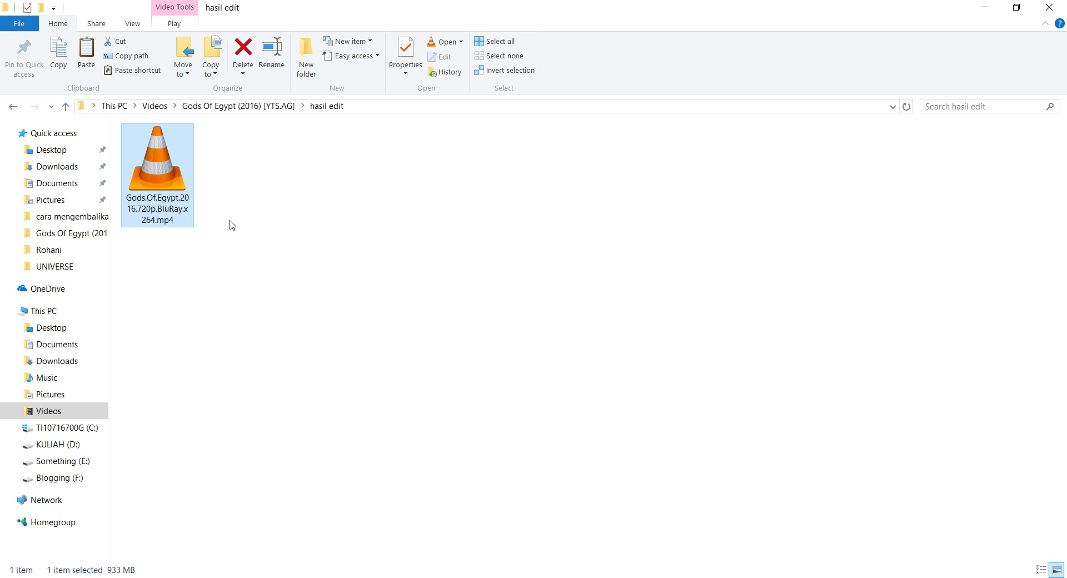
right_click(171, 187)
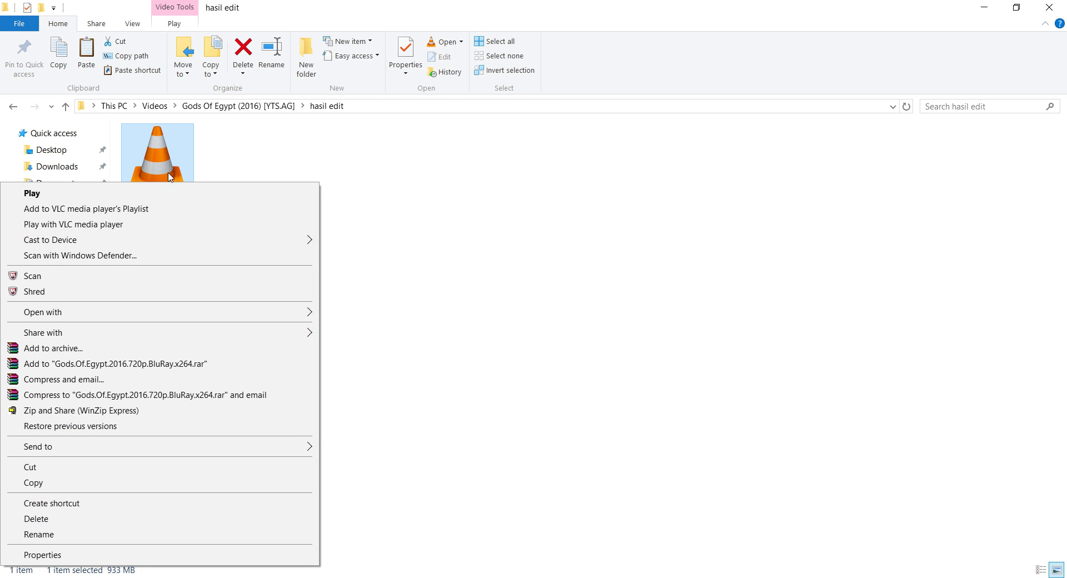
key("Return")
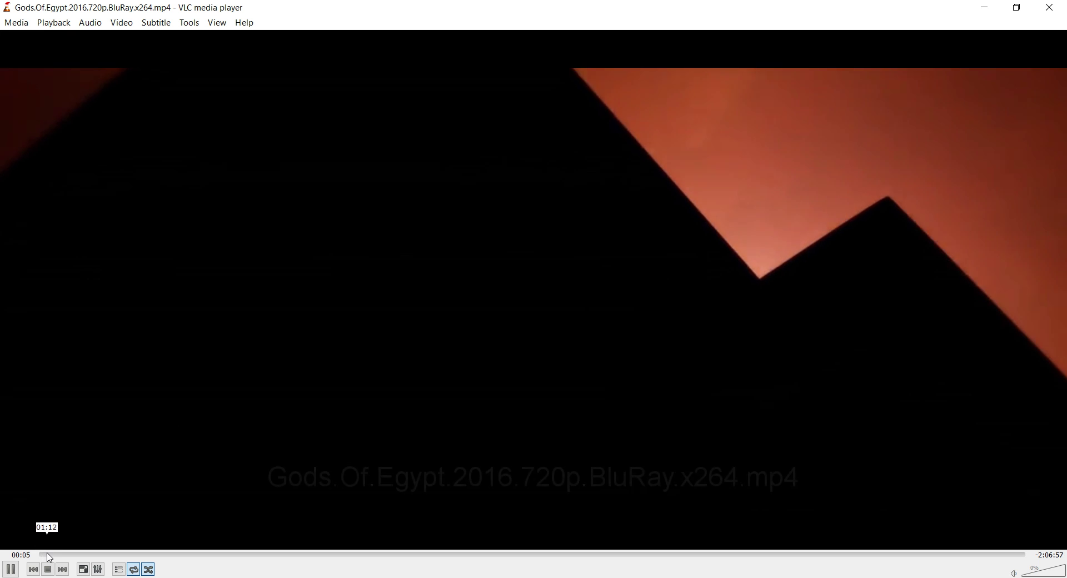
Check the merged movie's subtitles in an early scene and at about 29 minutes, and close the player.
left_click(49, 554)
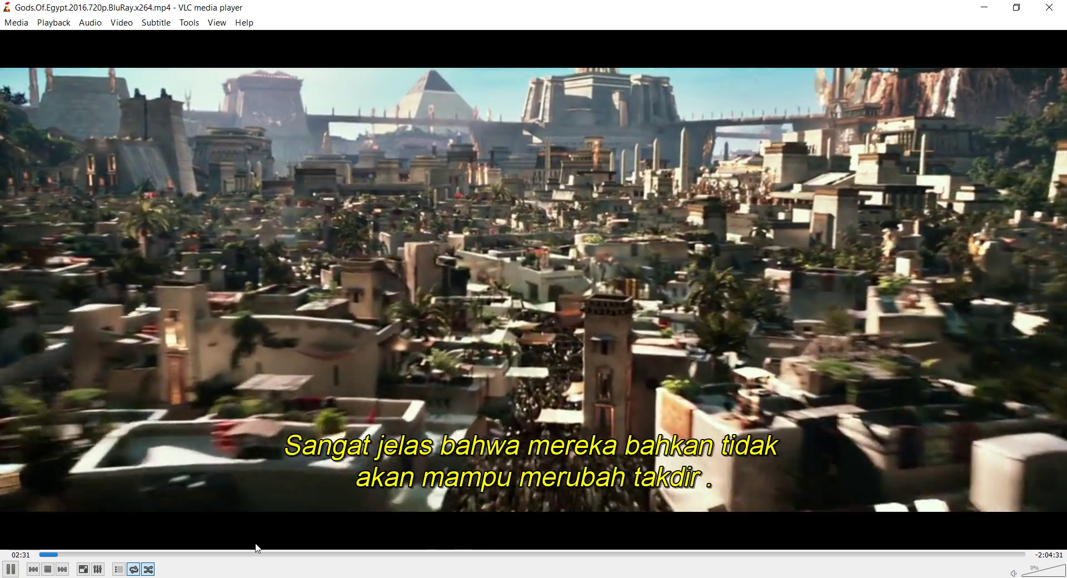
left_click(262, 554)
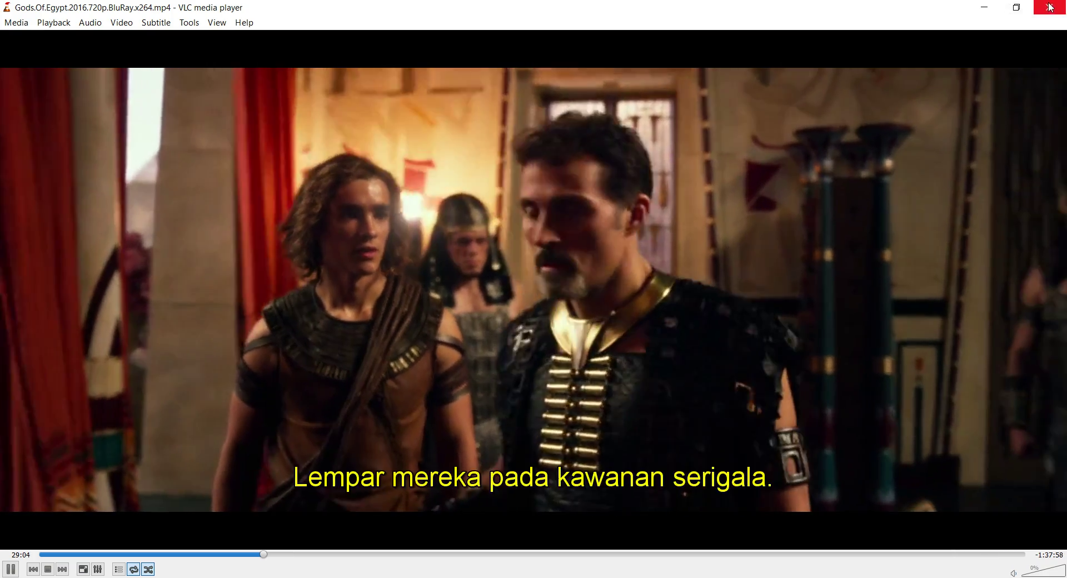
left_click(1049, 7)
Play the original movie from the Gods Of Egypt (2016) [YTS.AG] folder and skip through several scenes to check for subtitles.
left_click(242, 107)
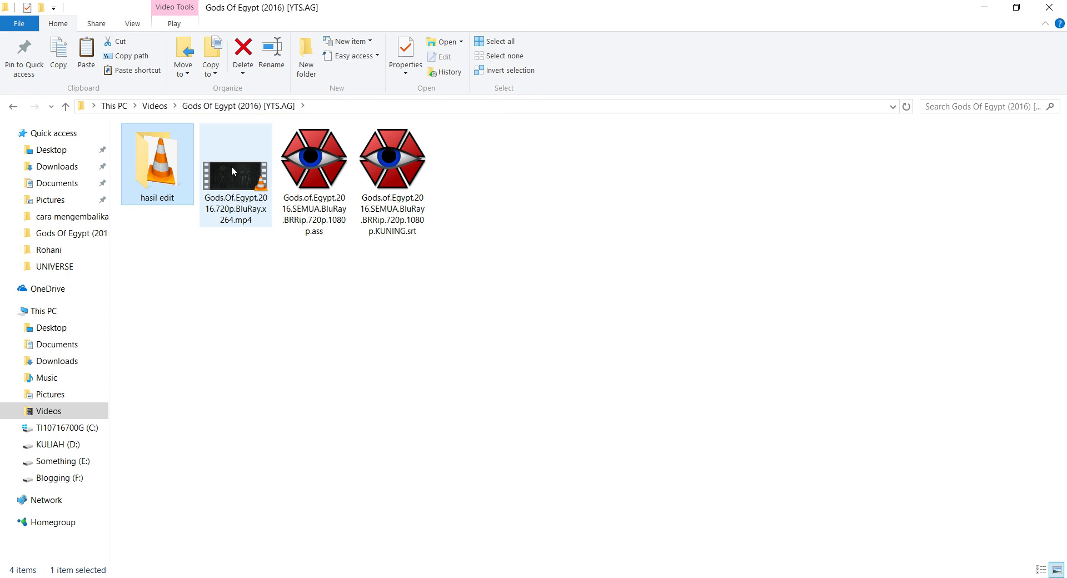
left_click(235, 204)
double_click(235, 204)
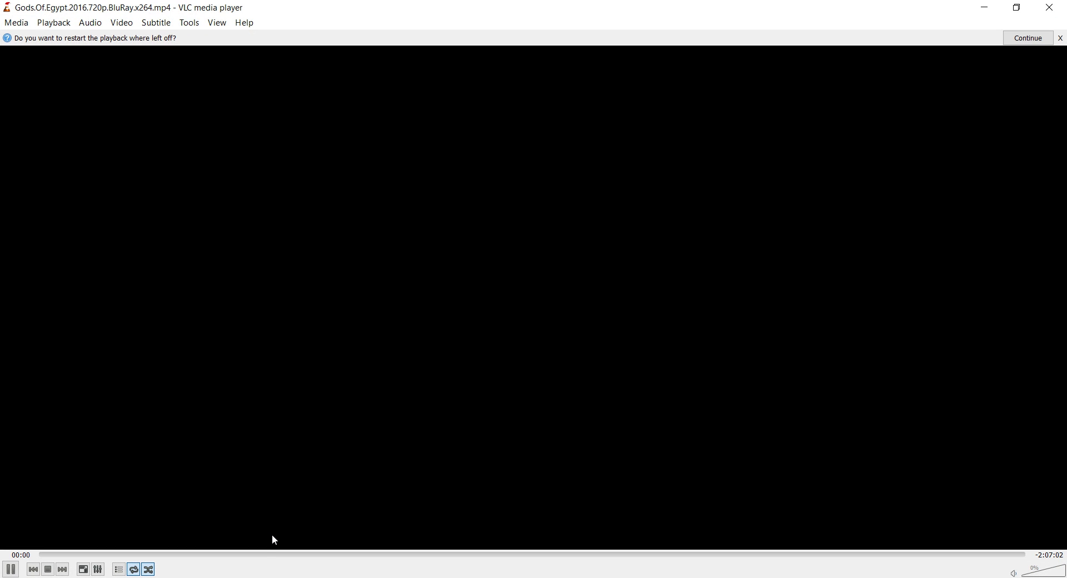
left_click(255, 555)
left_click_drag(255, 557, 223, 559)
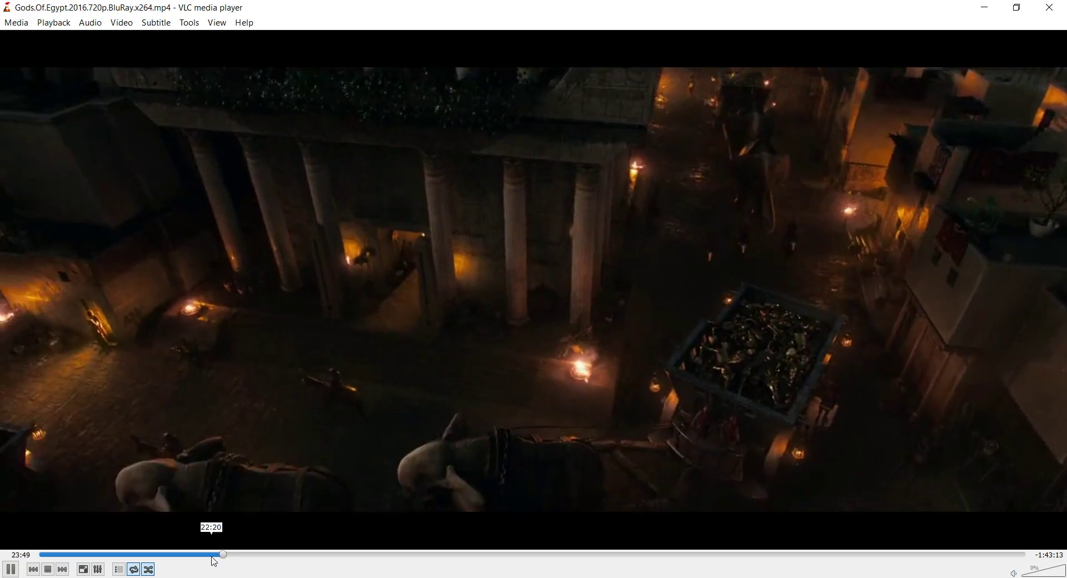
left_click_drag(214, 558, 122, 559)
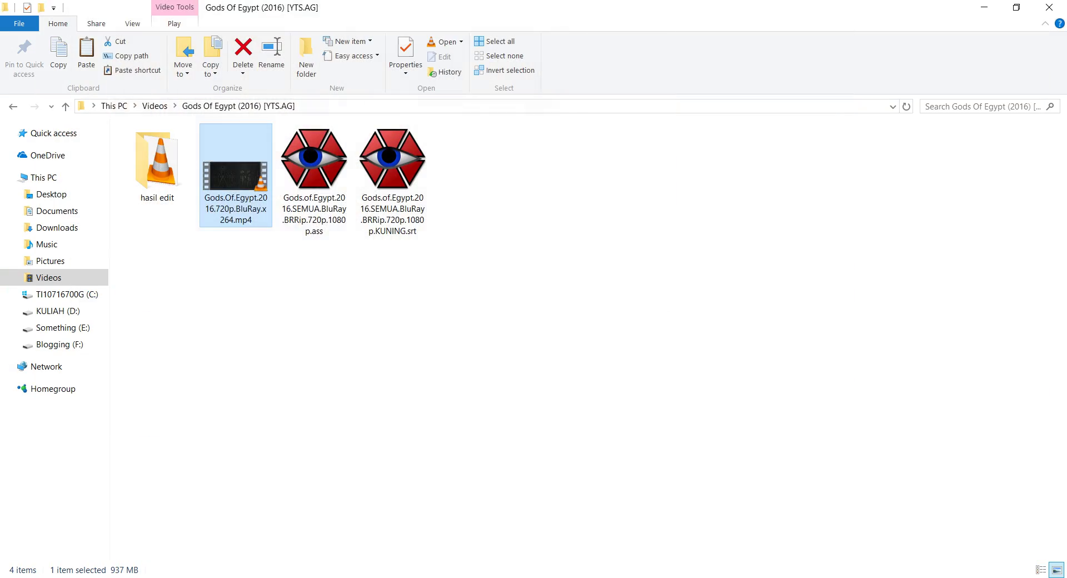
Load the external KUNING.srt subtitle into the original movie's playback to compare it, close the player, and show the desktop.
key("alt+Tab")
left_click(314, 177)
left_click_drag(389, 203, 275, 249)
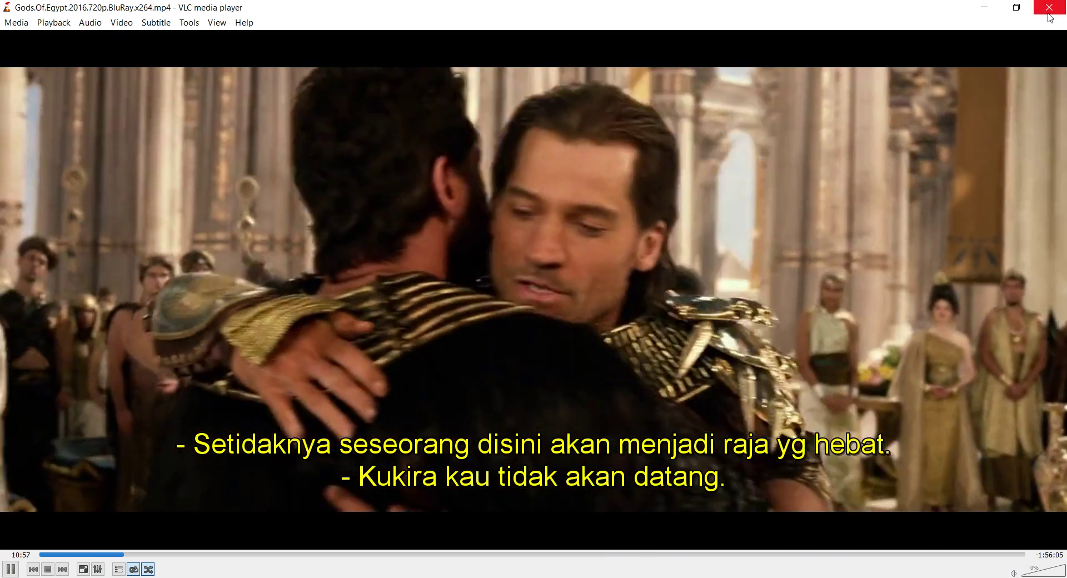
left_click(1048, 14)
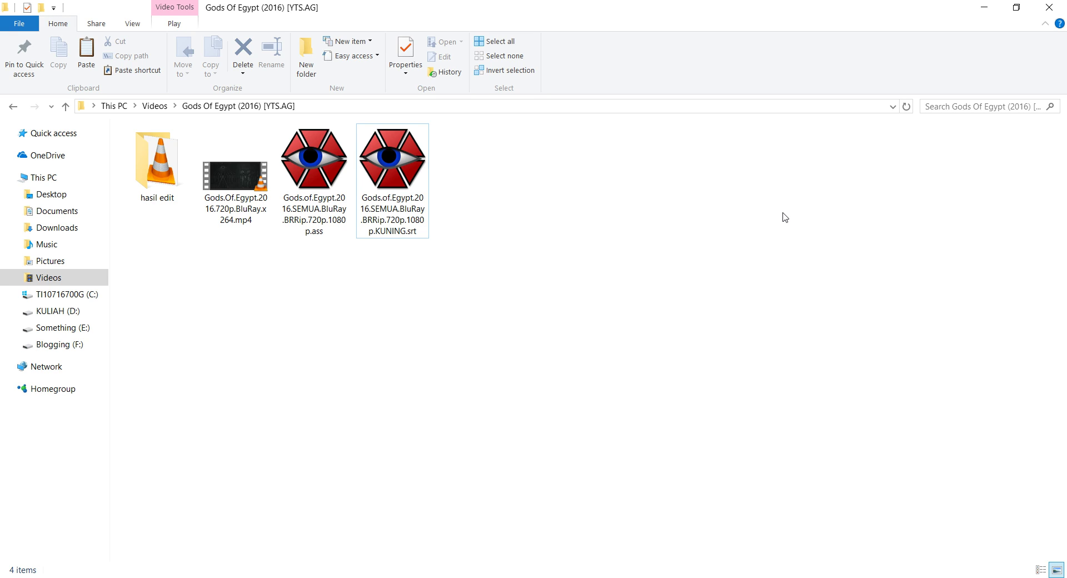
key("super+d")
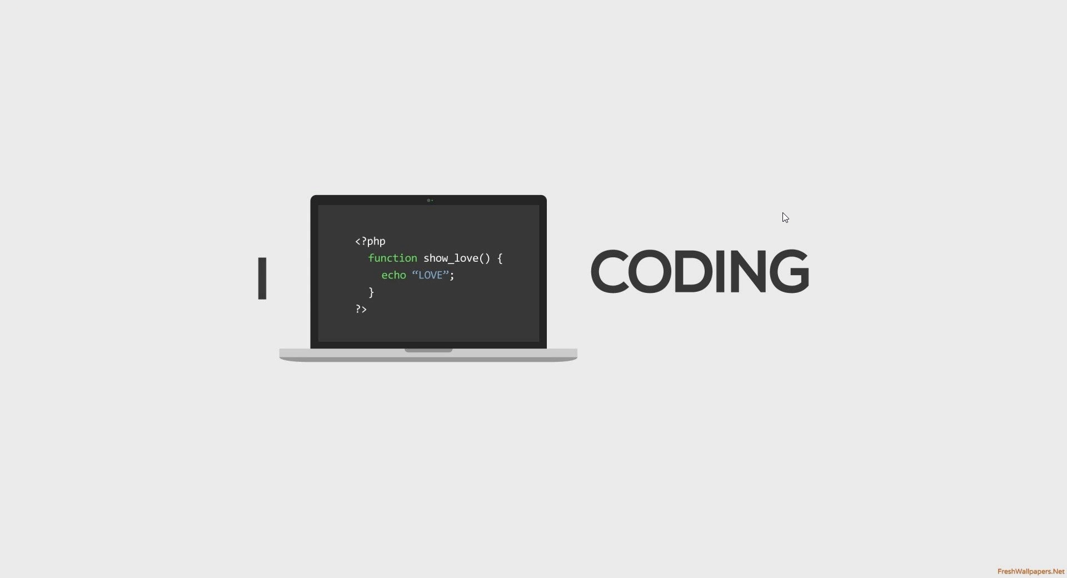